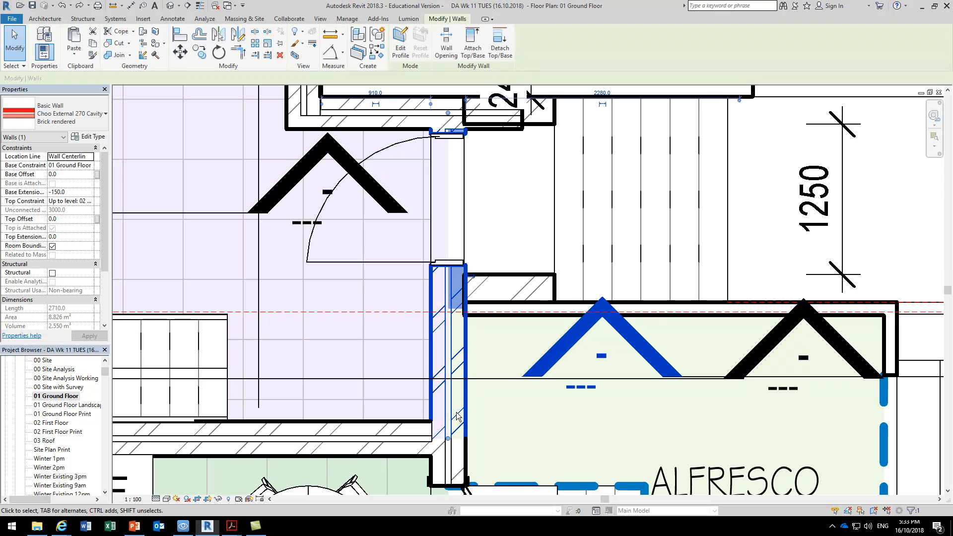
Open the 02 First Floor Print plan and inspect the external cavity brick wall beside the underlaid door swing
middle_drag(428, 356, 413, 374)
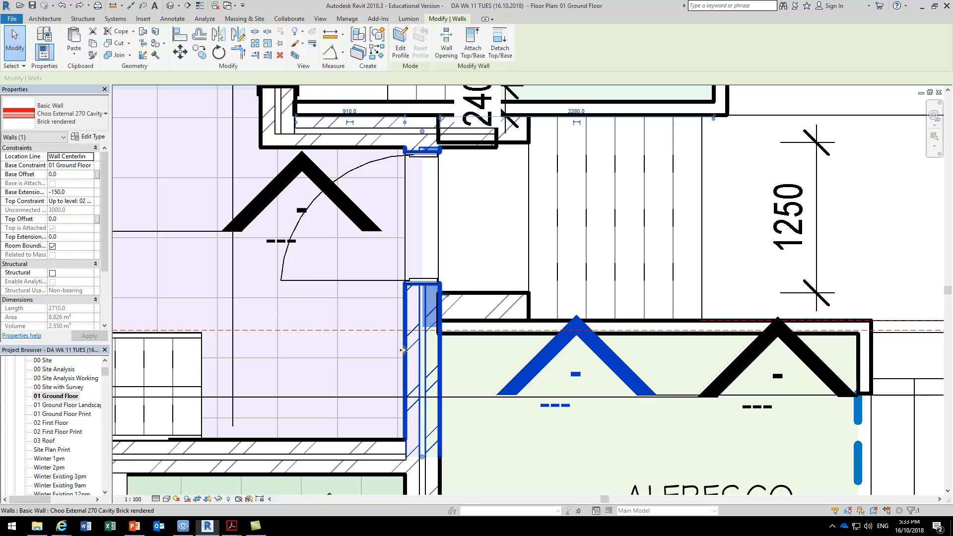
double_click(55, 432)
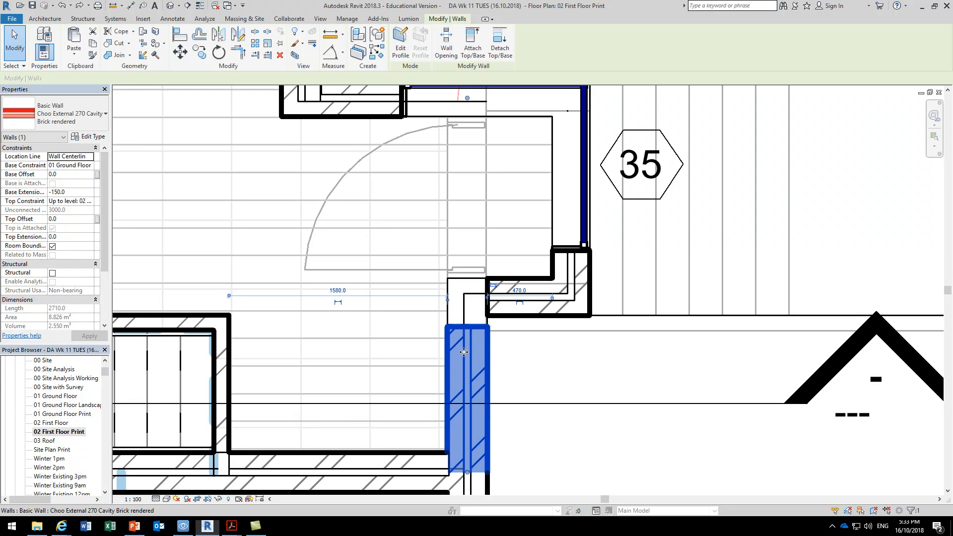
scroll(464, 342, down, 4)
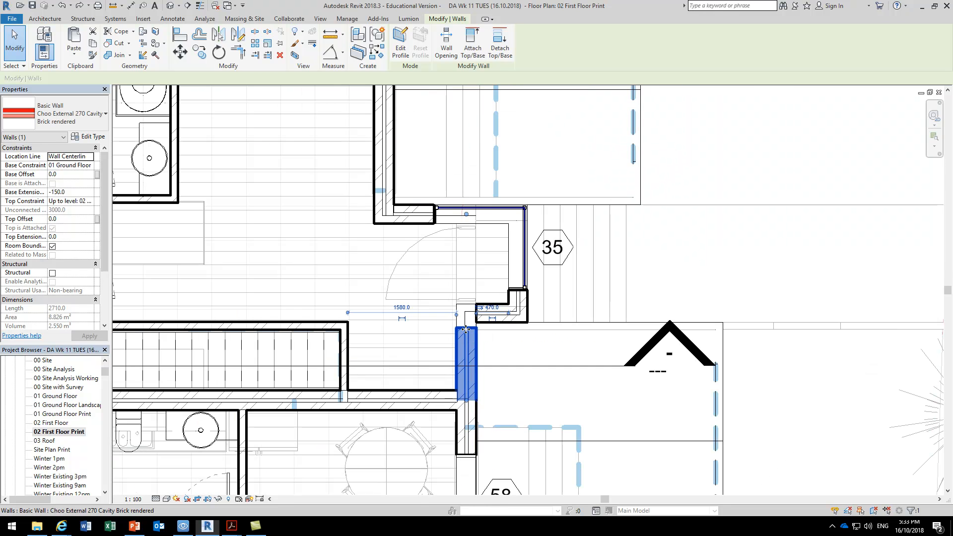
scroll(465, 330, up, 3)
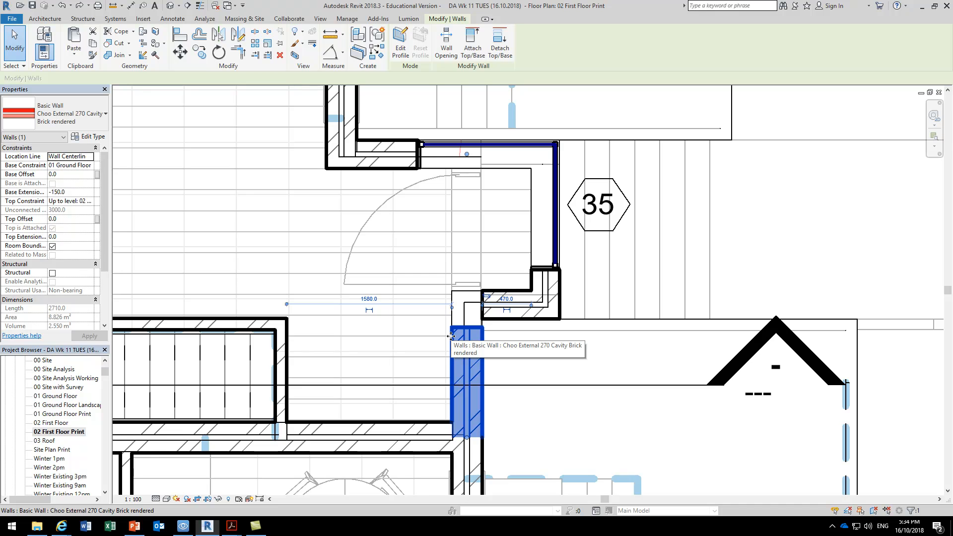
click(612, 369)
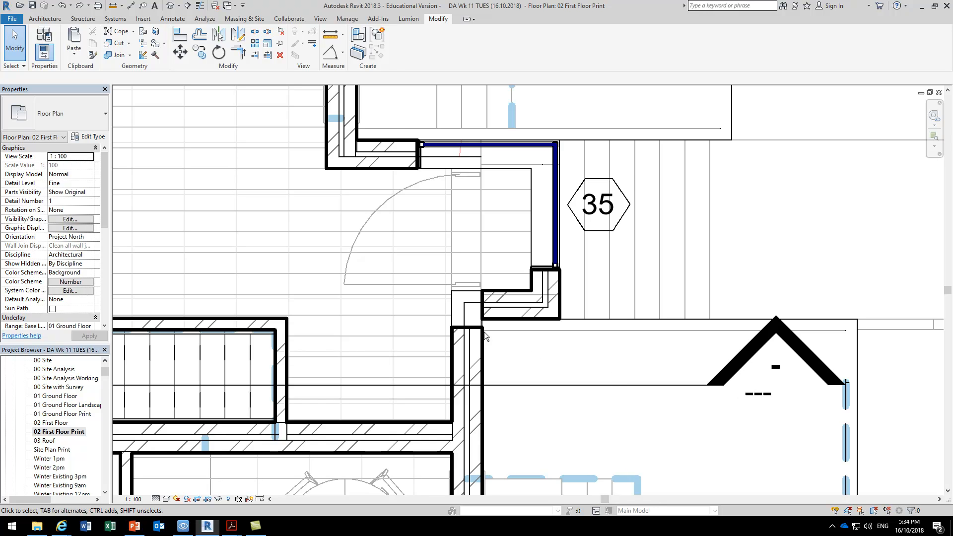
Set the top constraint of the external 270 cavity brick wall beside the door to Up to level: 03 Roof
scroll(484, 332, up, 1)
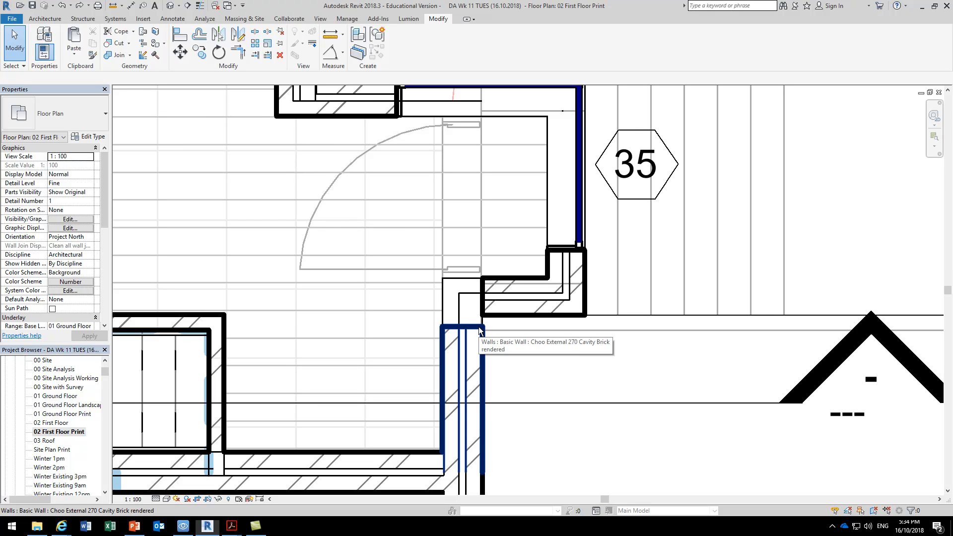
click(480, 331)
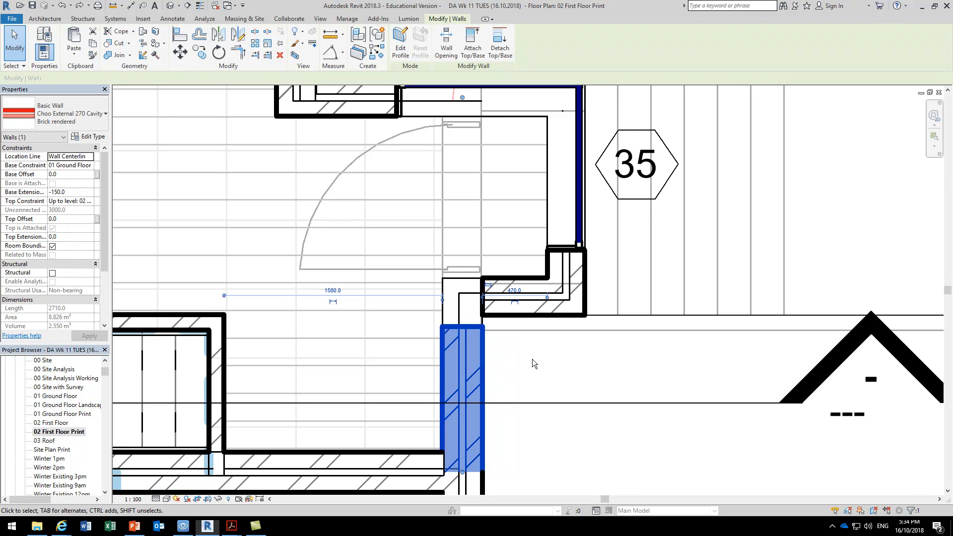
scroll(534, 358, down, 2)
click(92, 204)
click(89, 201)
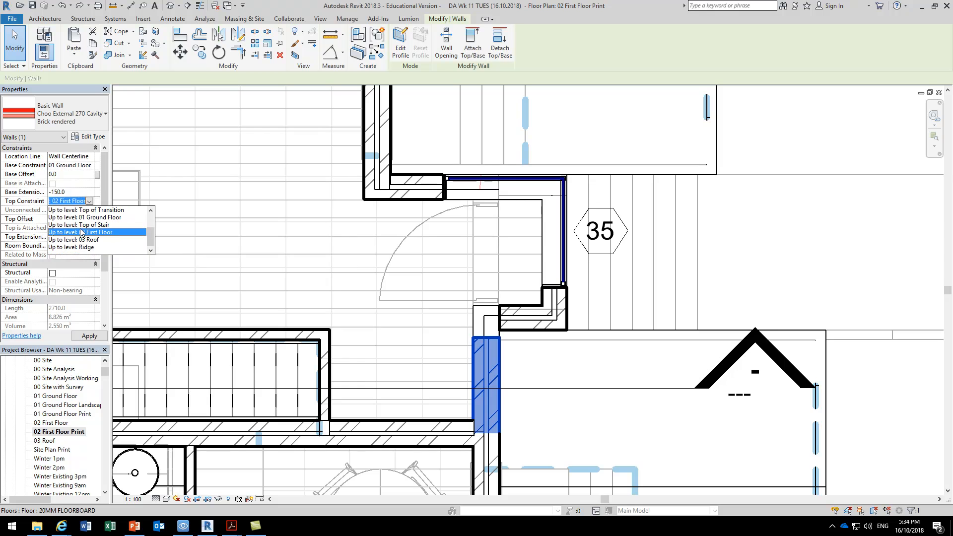
click(81, 240)
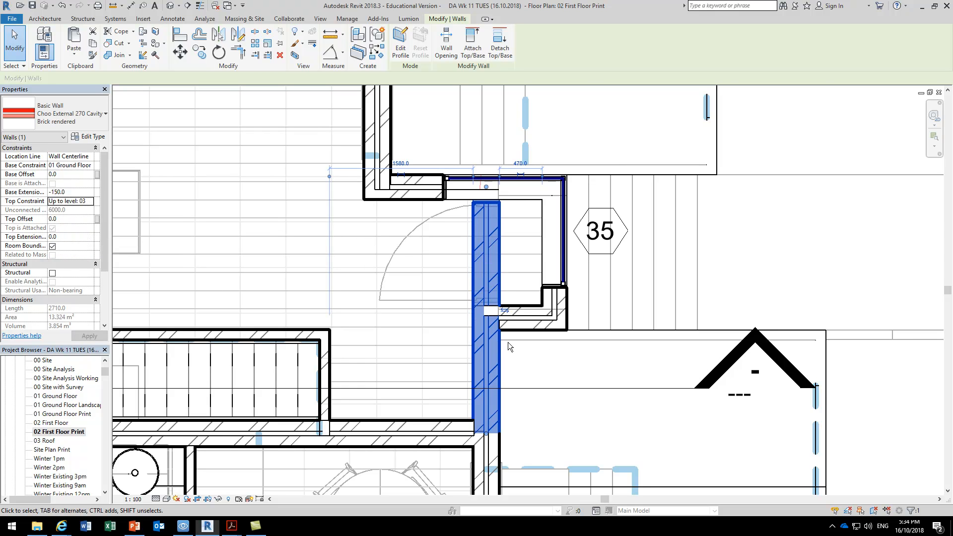
Examine how the extended cavity brick wall crosses the door opening and meets the short return wall near window 35
scroll(508, 341, up, 3)
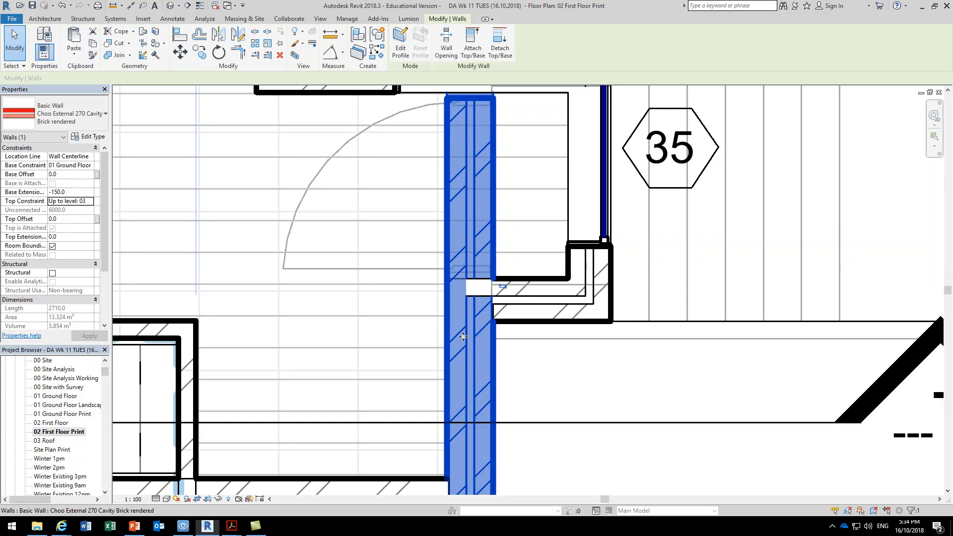
scroll(437, 297, down, 2)
scroll(429, 295, down, 4)
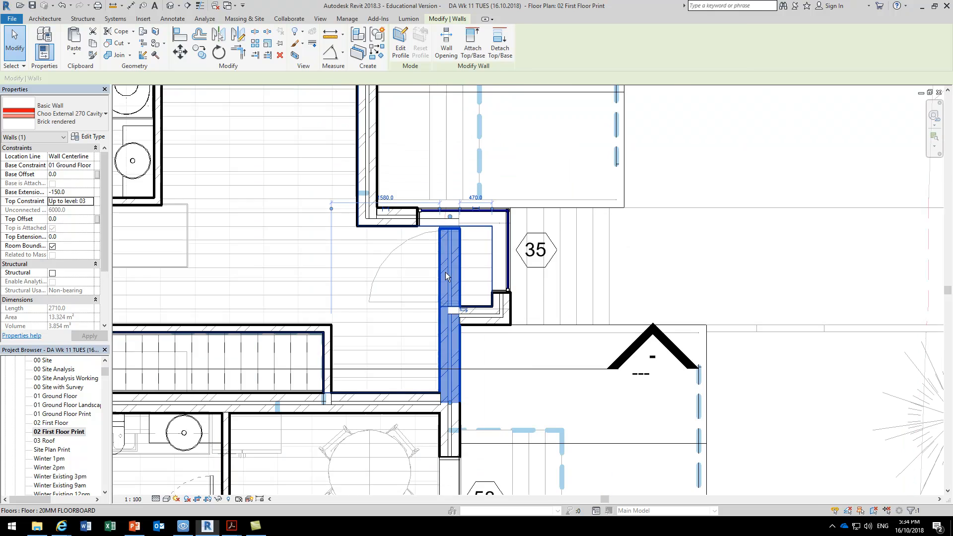
scroll(452, 249, up, 5)
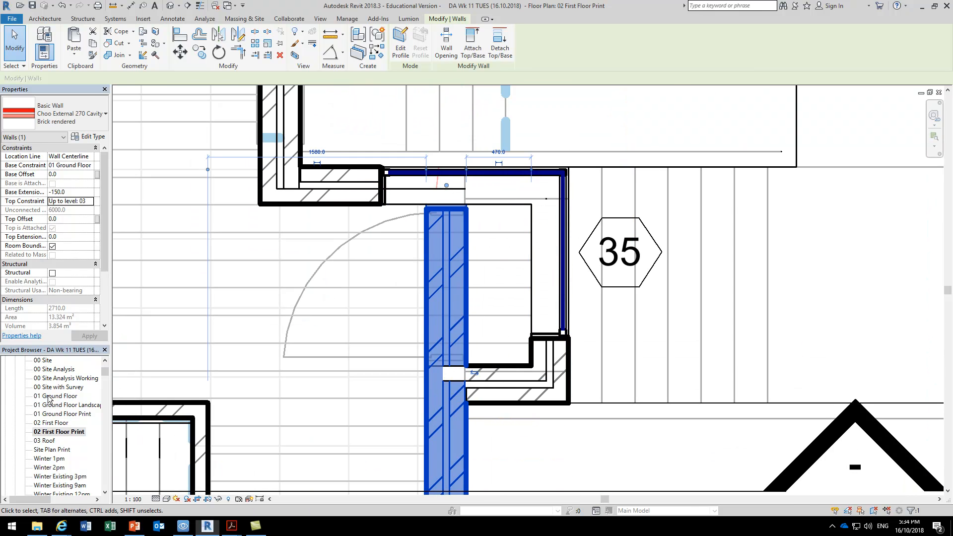
scroll(452, 195, down, 4)
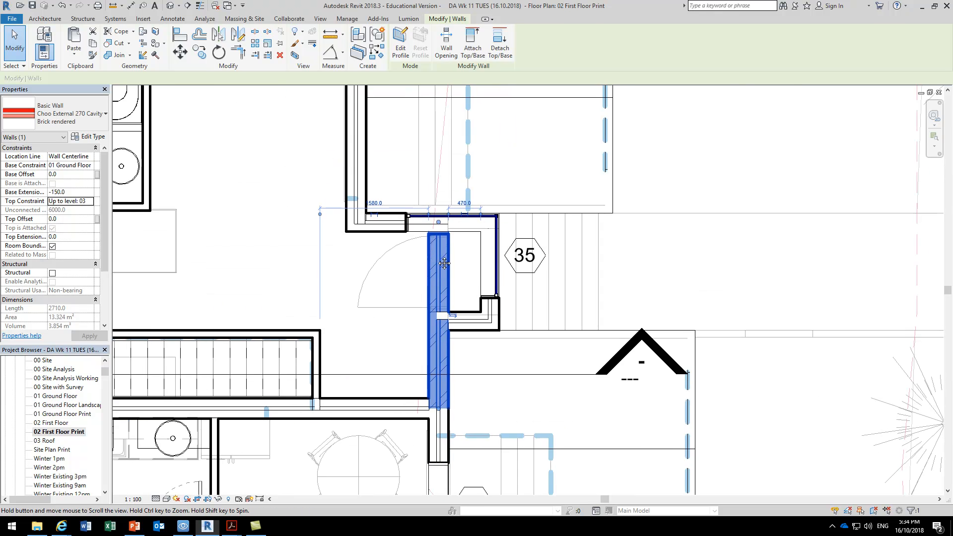
scroll(454, 318, up, 4)
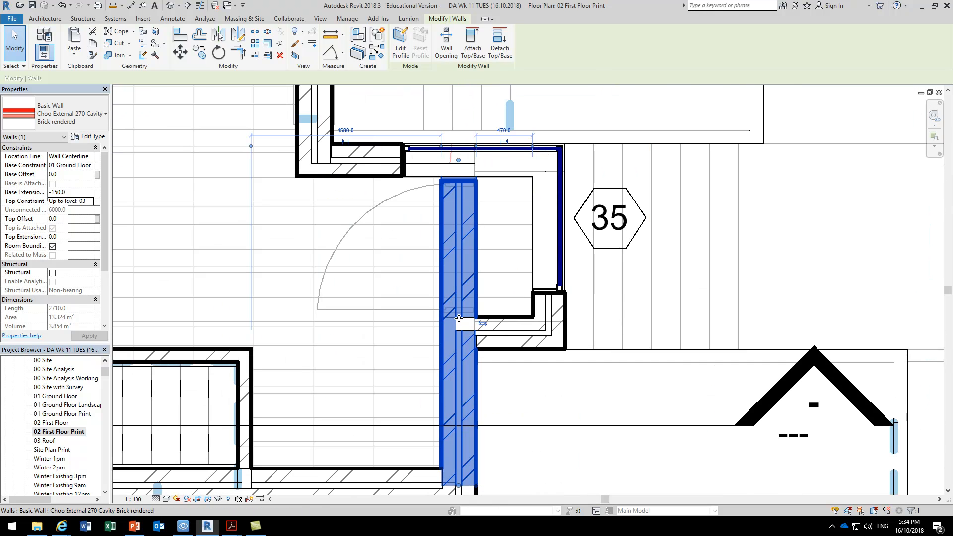
scroll(458, 319, up, 3)
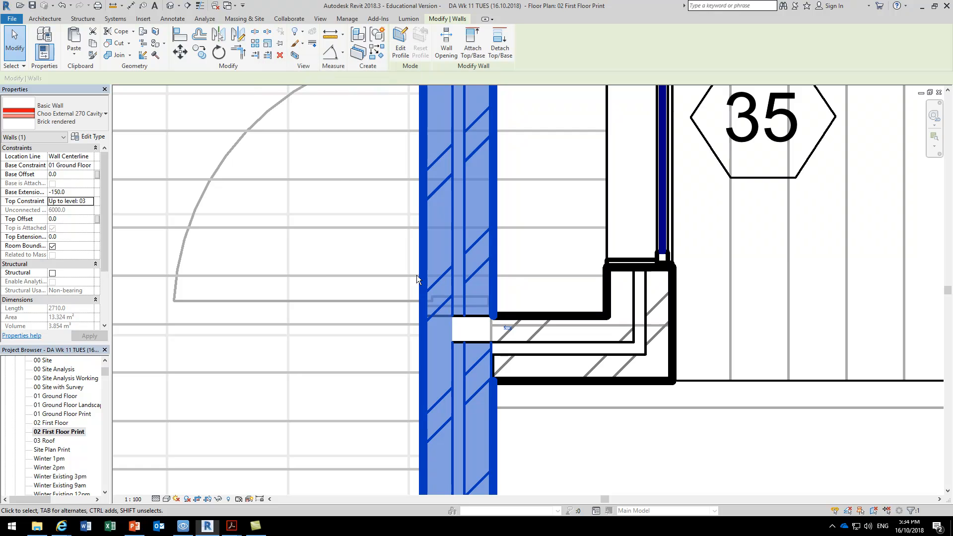
scroll(430, 284, down, 2)
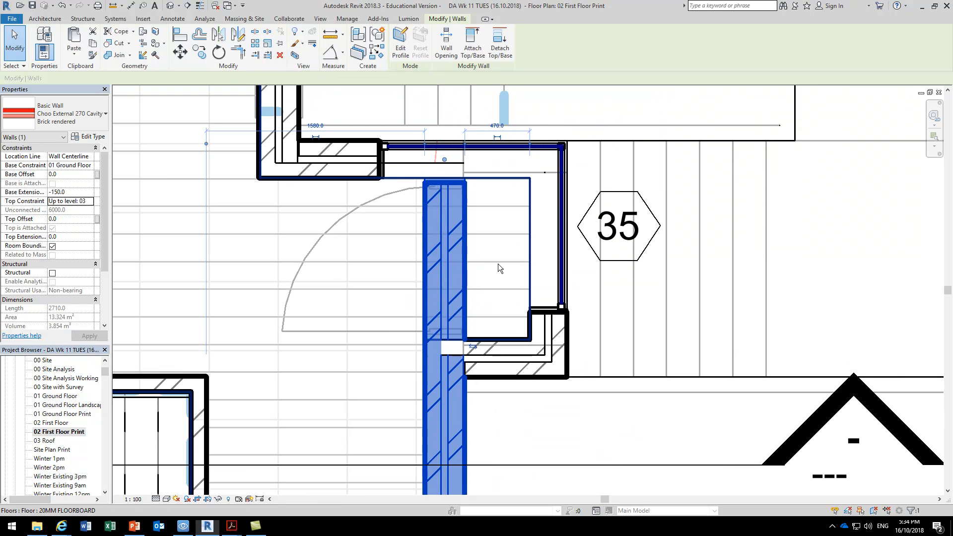
scroll(498, 264, down, 2)
click(502, 367)
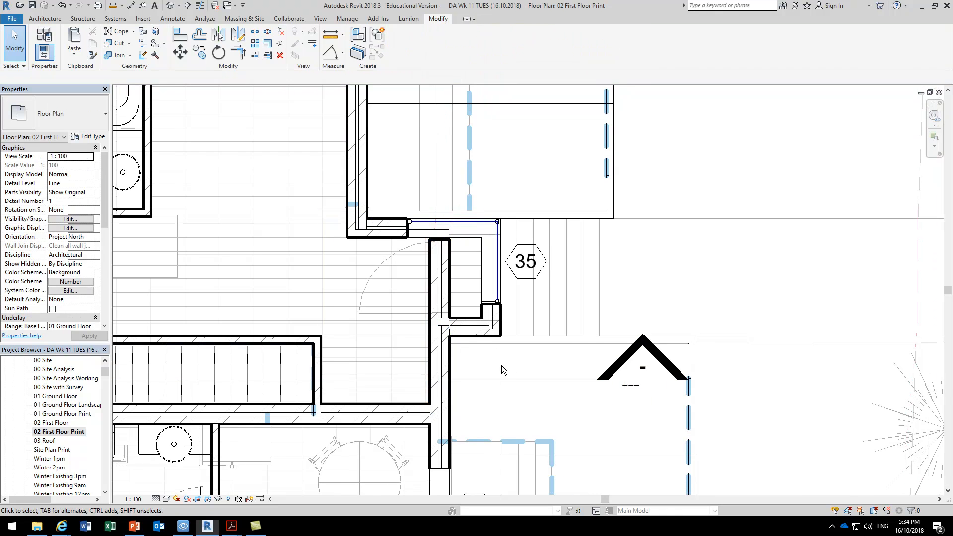
Go to the Section 15 view from its section line crossing the staircase and the external wall
scroll(501, 366, down, 4)
scroll(482, 409, up, 3)
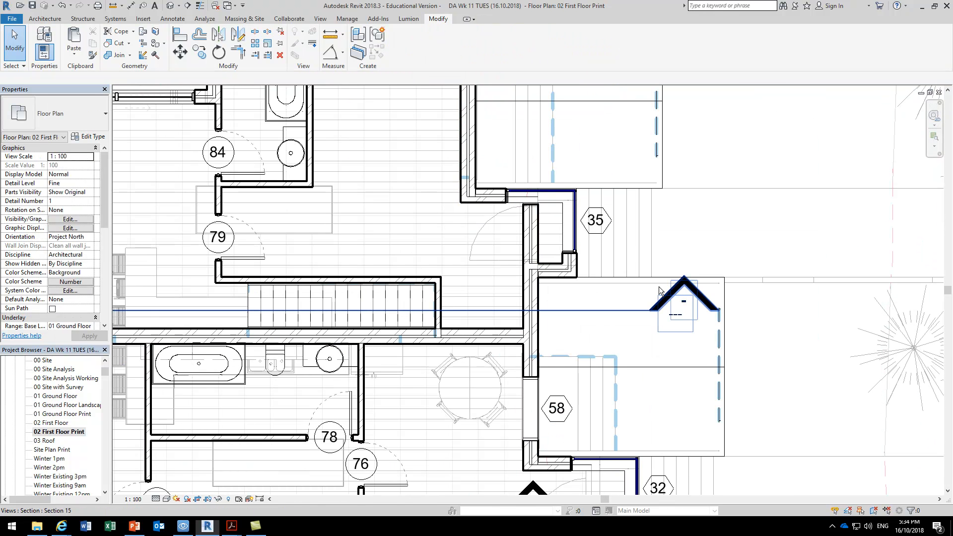
click(567, 316)
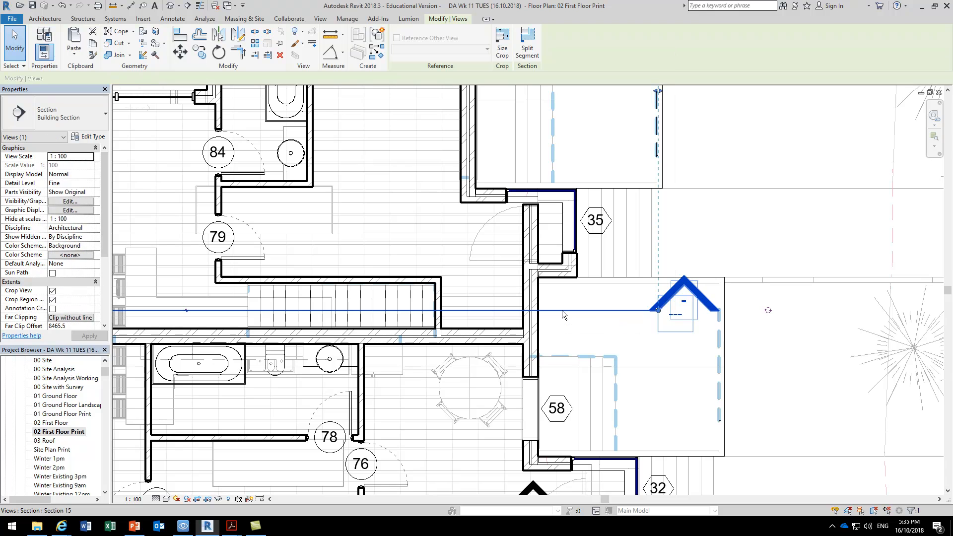
right_click(573, 312)
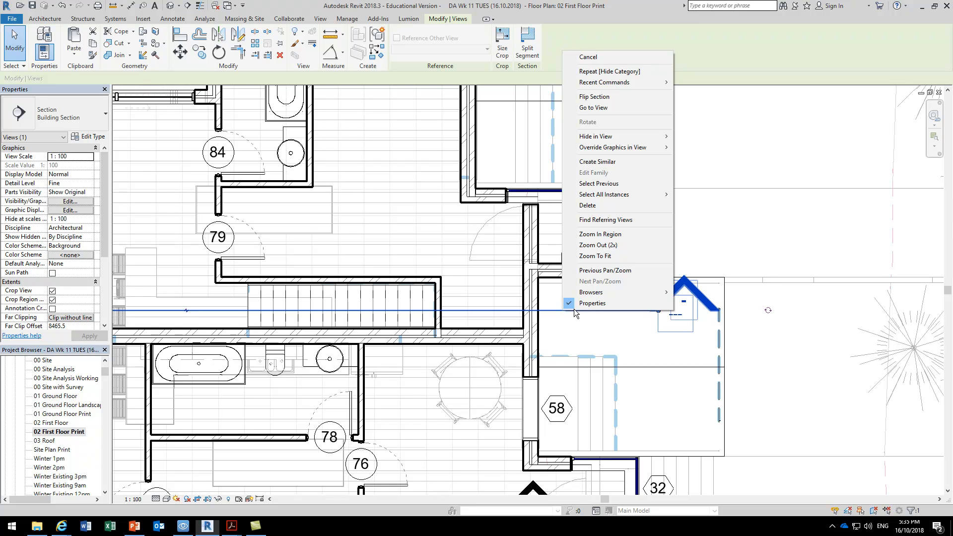
click(593, 107)
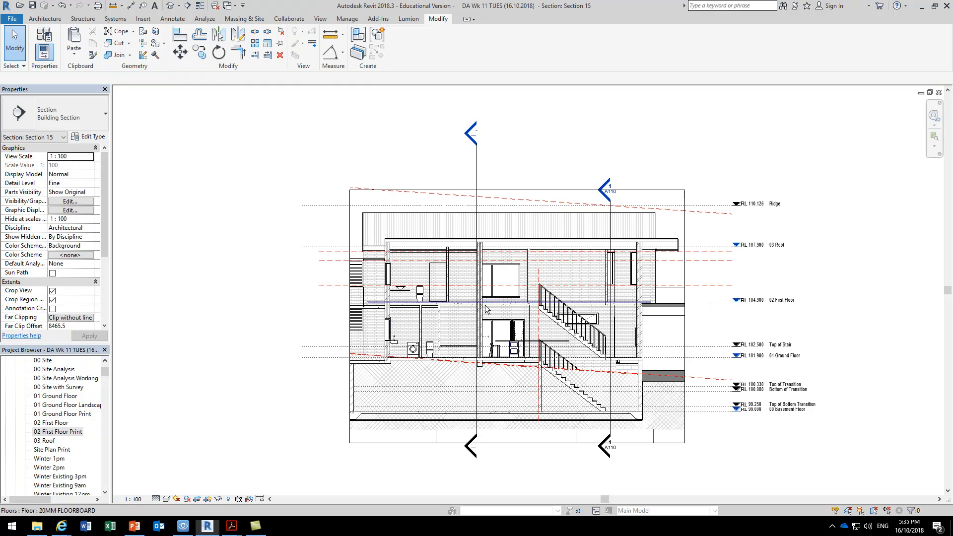
Split the external cavity brick wall horizontally at the 02 First Floor level line, keeping both segments
scroll(528, 268, up, 5)
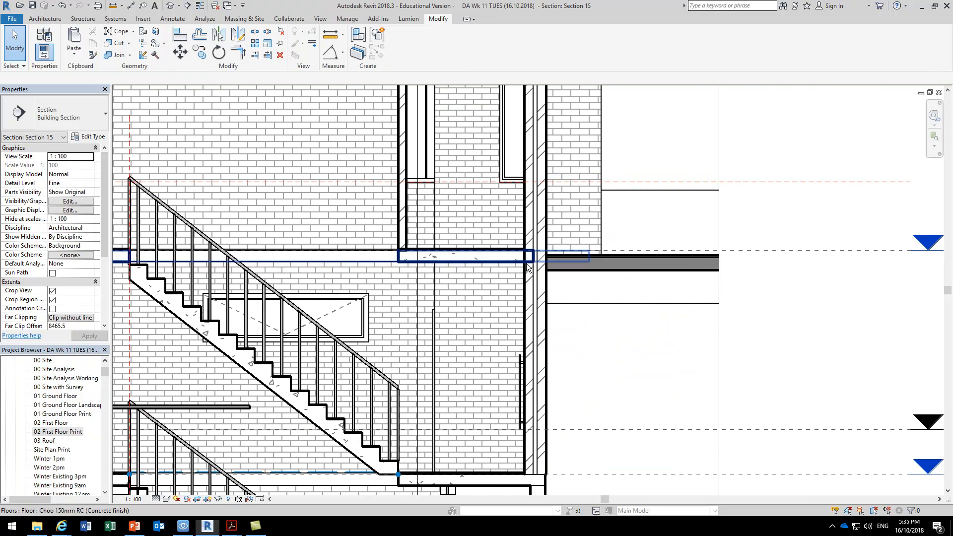
scroll(563, 218, up, 3)
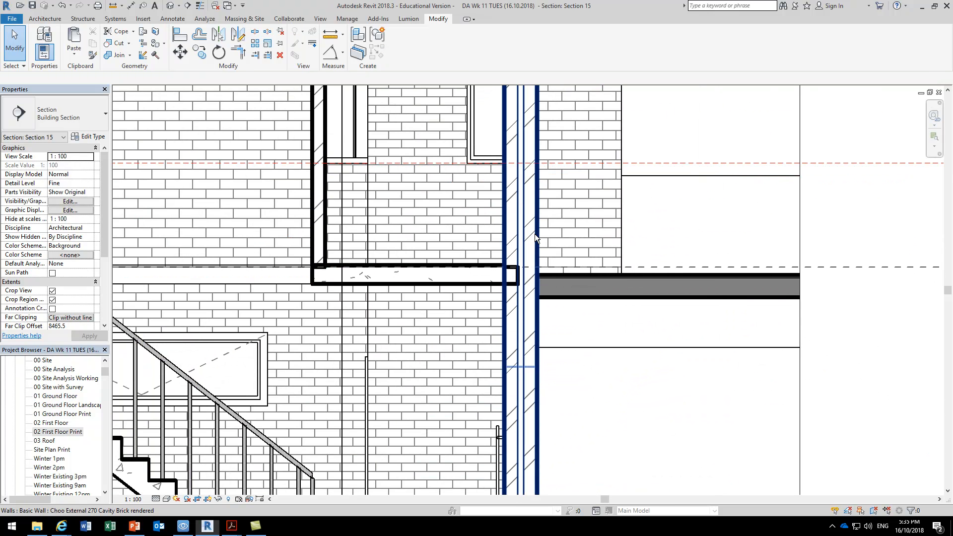
click(535, 234)
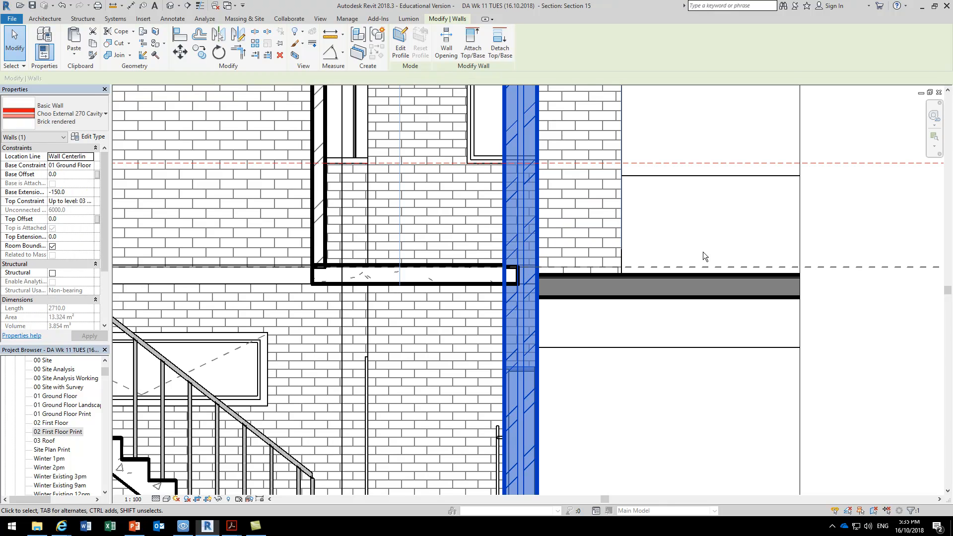
click(867, 268)
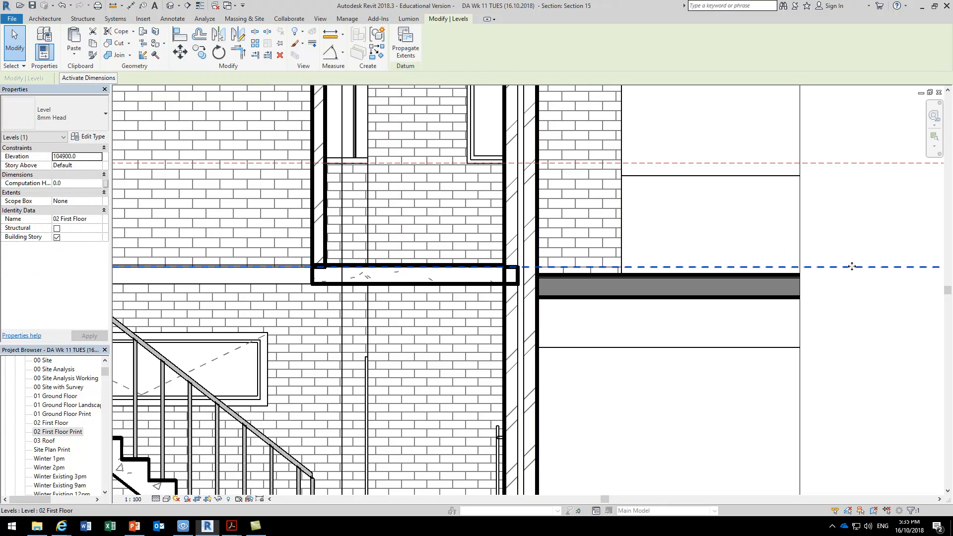
middle_drag(867, 268, 896, 274)
scroll(536, 234, up, 2)
scroll(519, 230, up, 2)
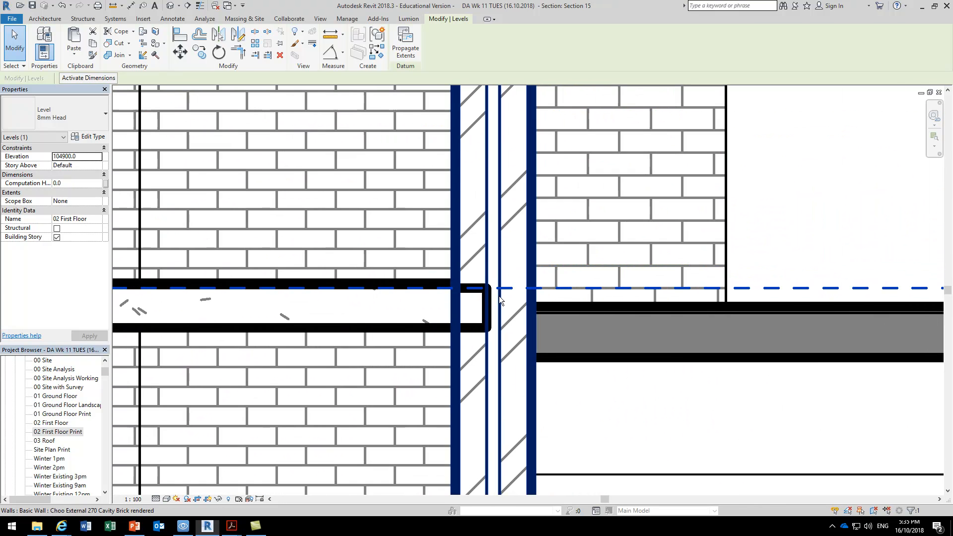
scroll(513, 282, up, 1)
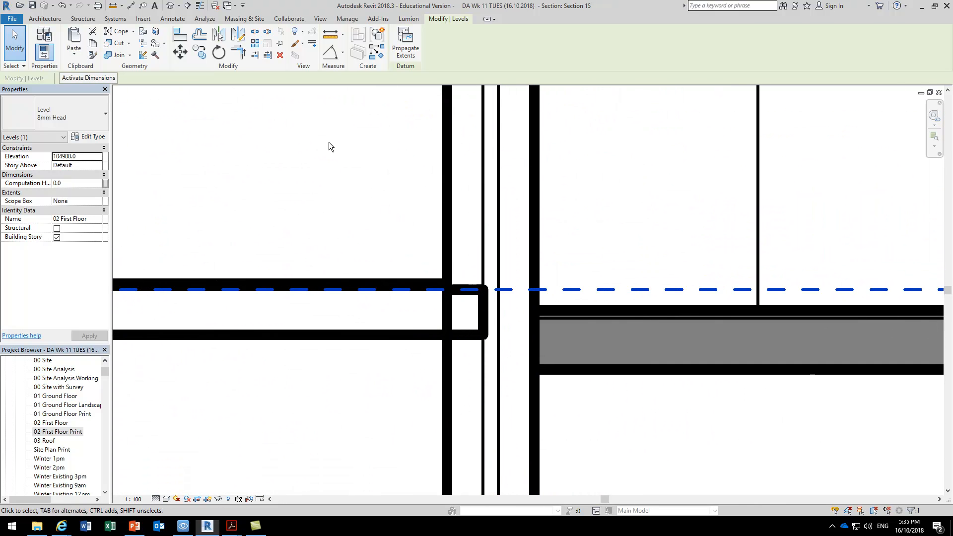
click(255, 33)
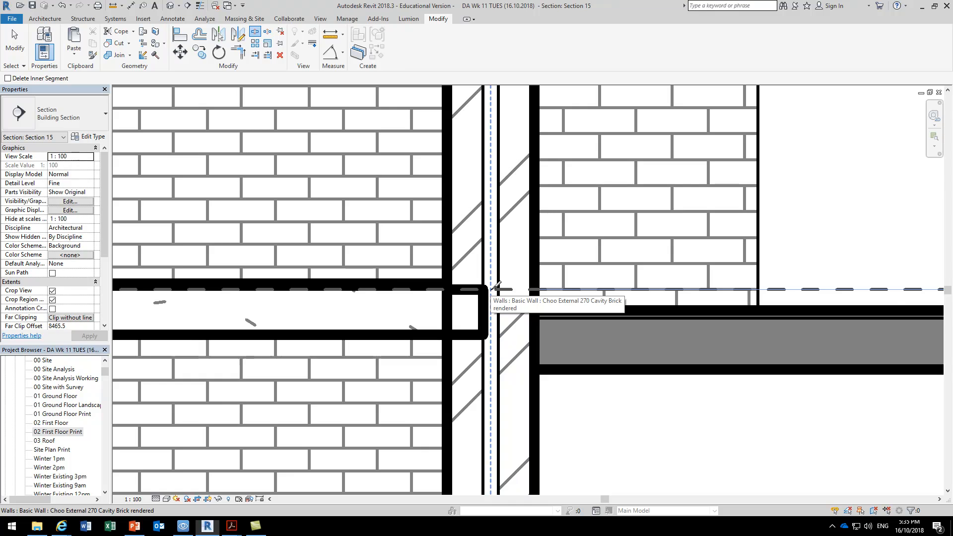
scroll(496, 286, up, 2)
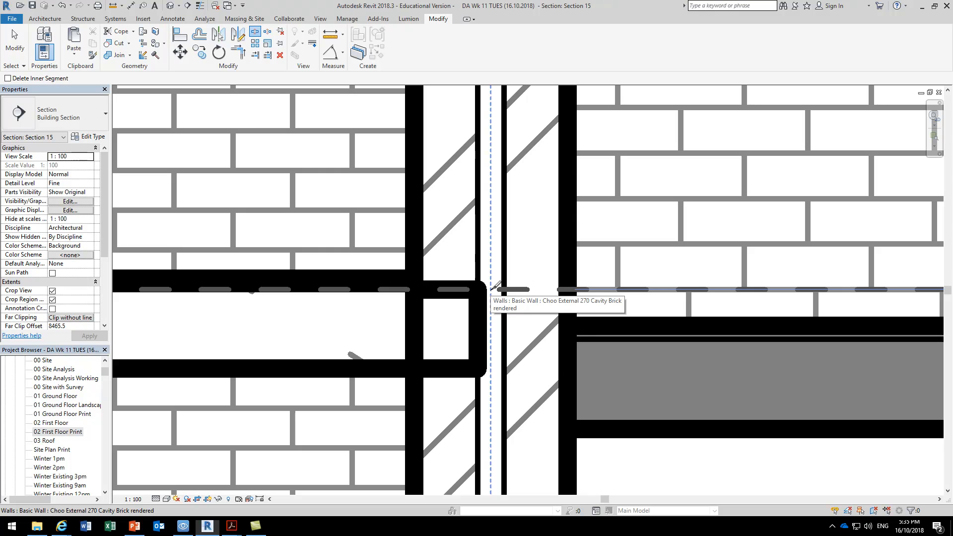
click(495, 287)
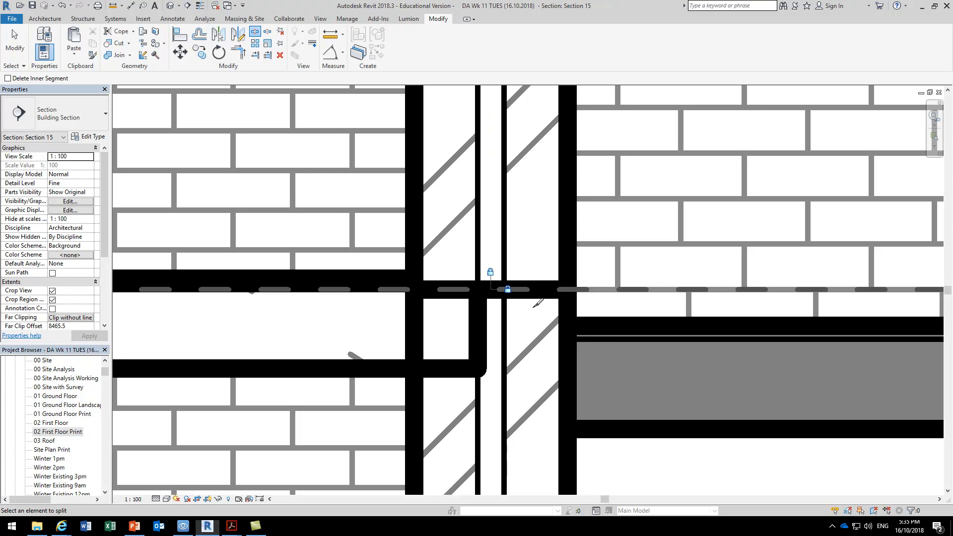
key(Escape)
Set the top constraint of the lower cavity brick wall segment to Up to level: 02 First Floor
scroll(521, 308, down, 1)
mouse_move(521, 308)
middle_down()
mouse_move(507, 294)
mouse_move(483, 198)
middle_up()
scroll(483, 198, down, 2)
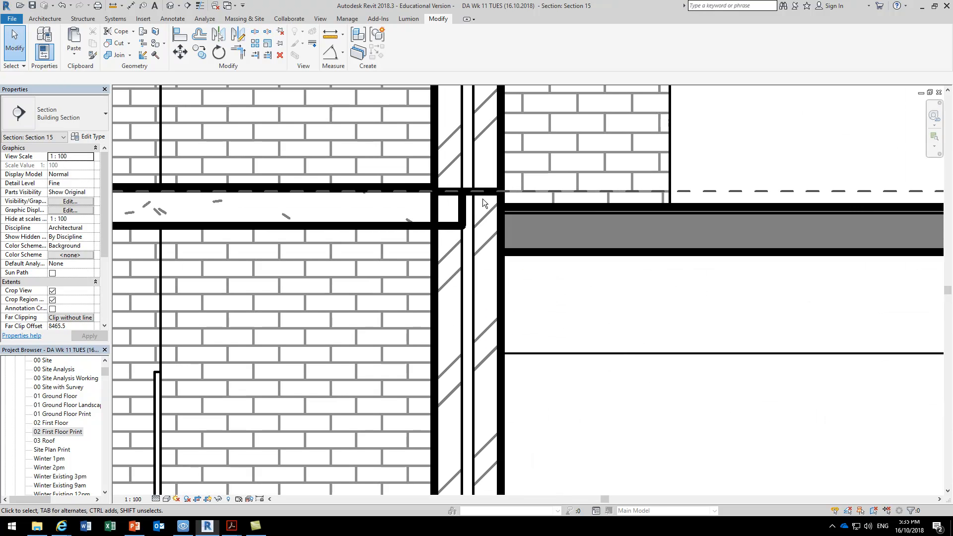
click(500, 309)
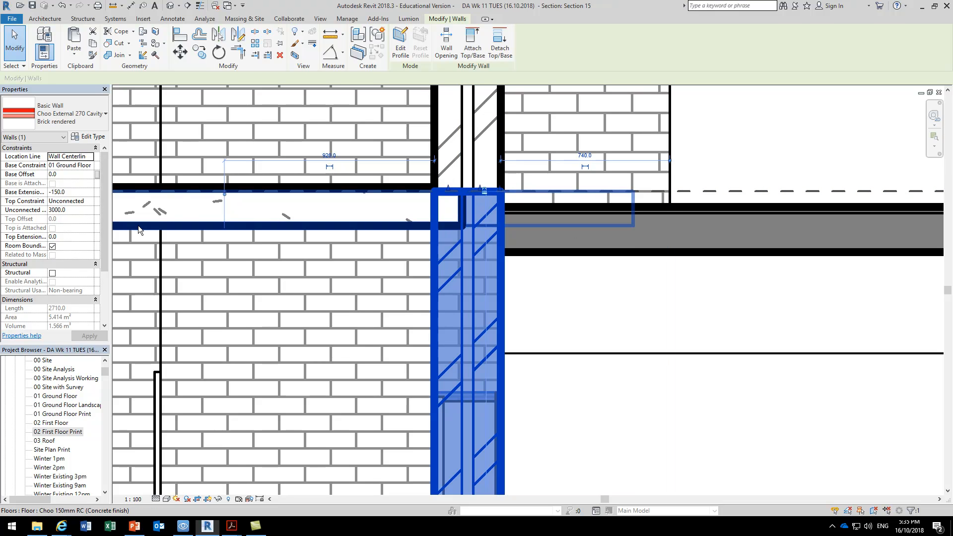
click(91, 202)
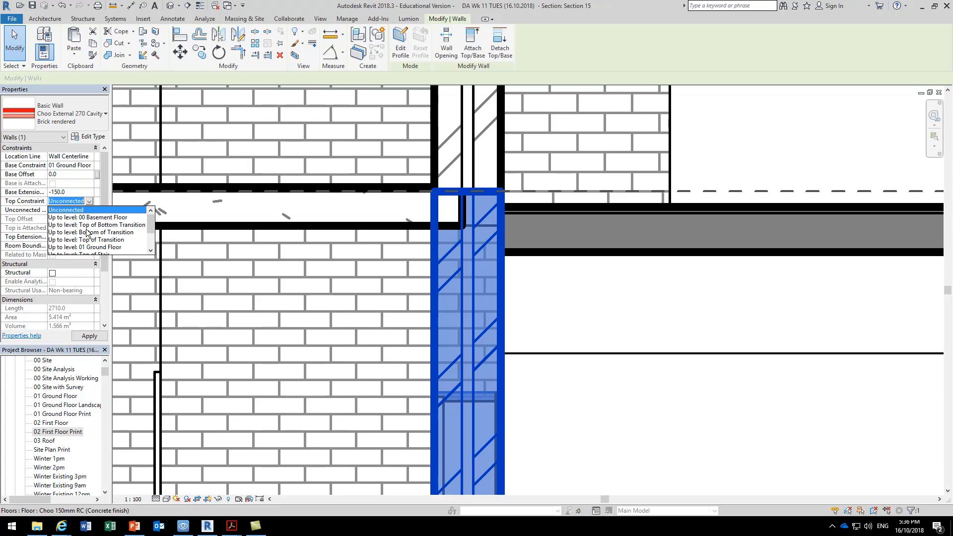
scroll(88, 236, down, 1)
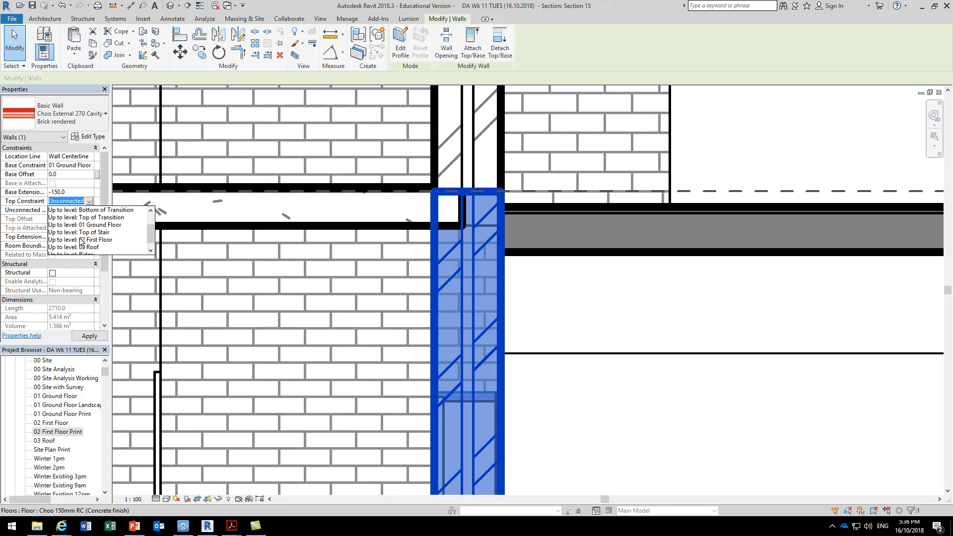
click(81, 240)
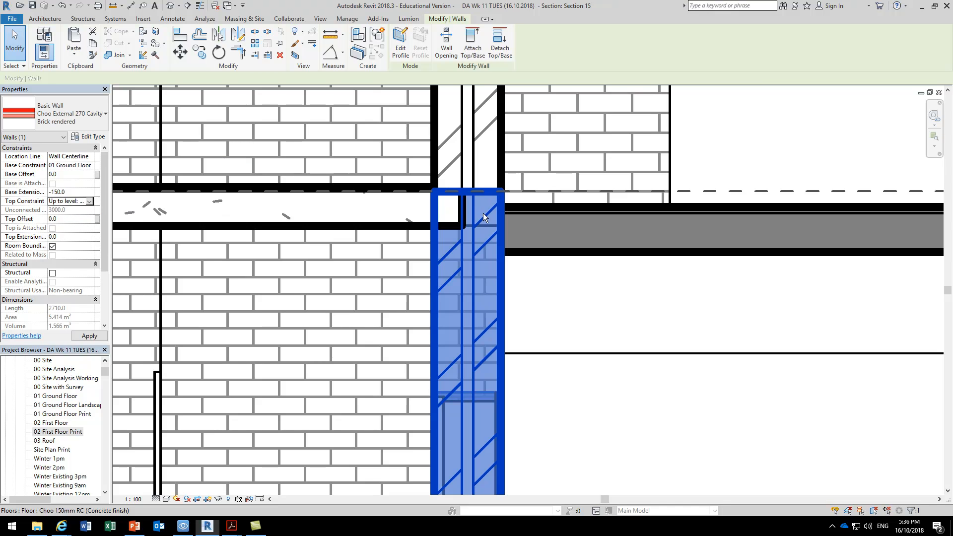
Set the base constraint of the upper cavity brick wall segment to 02 First Floor
middle_drag(484, 213, 446, 392)
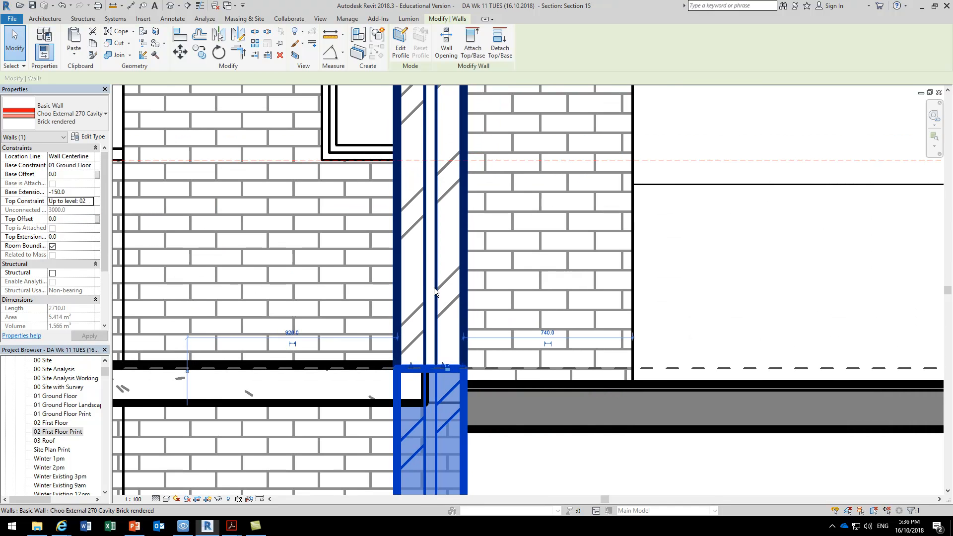
click(452, 313)
scroll(452, 313, up, 2)
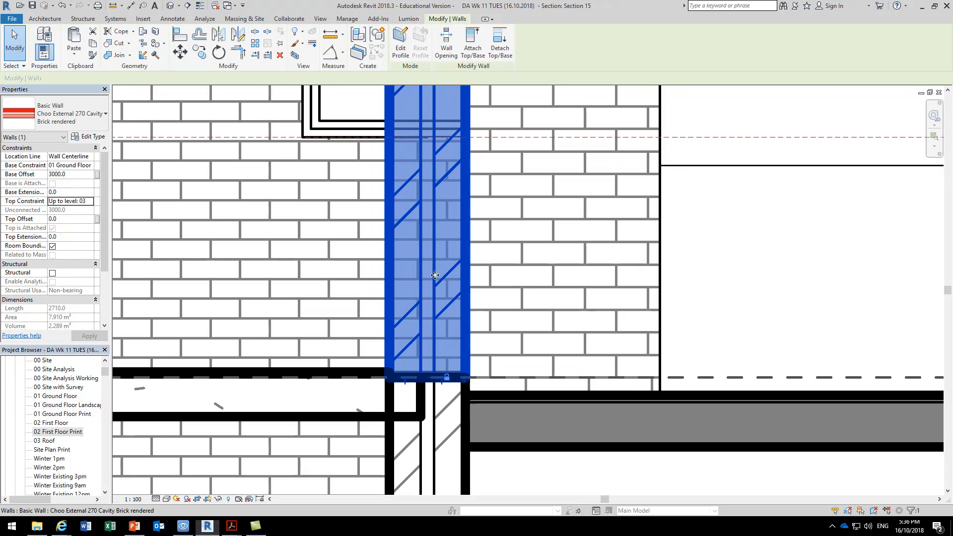
click(89, 166)
click(91, 166)
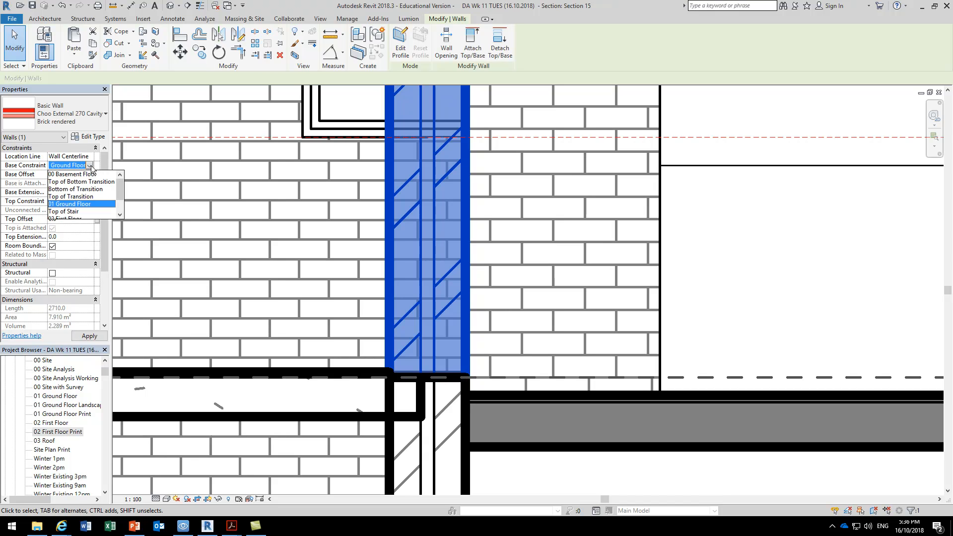
click(90, 165)
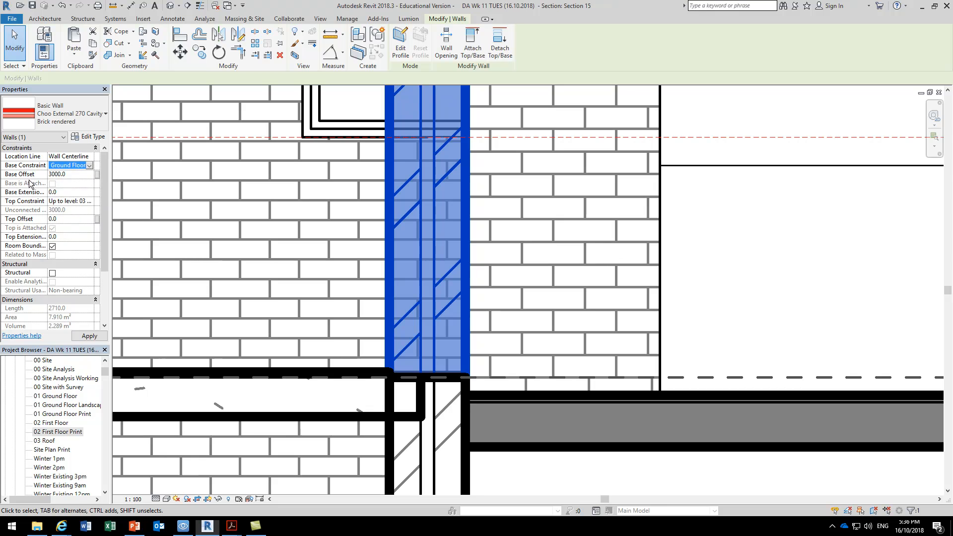
click(78, 174)
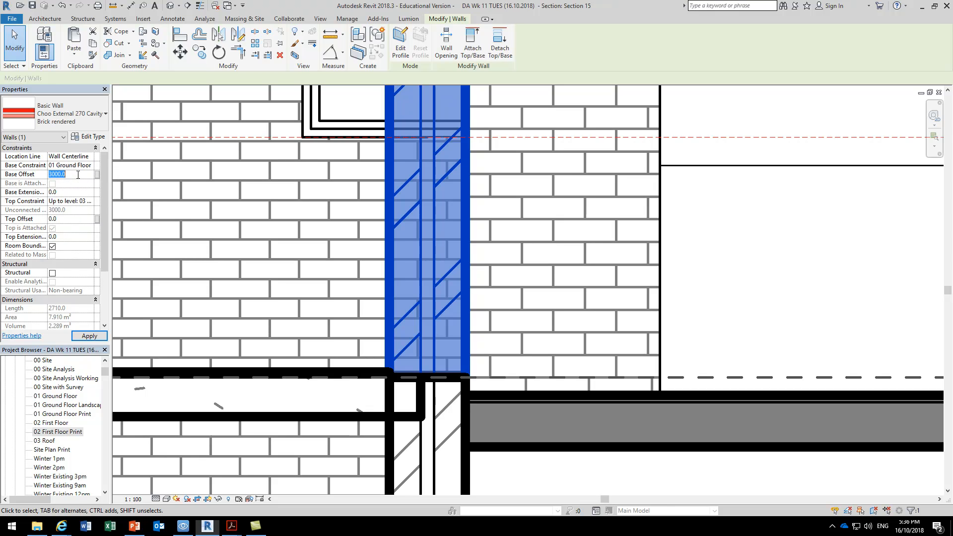
click(88, 165)
click(89, 165)
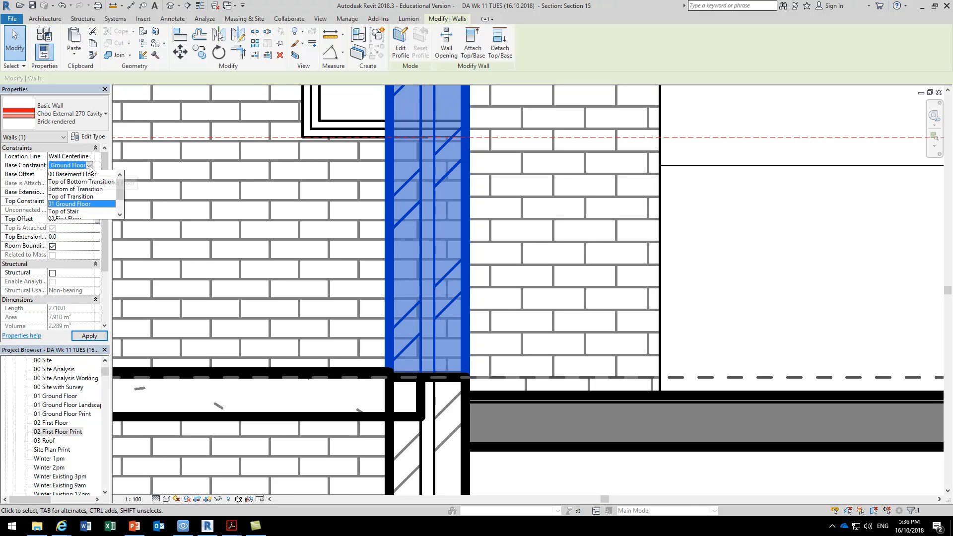
scroll(71, 204, down, 1)
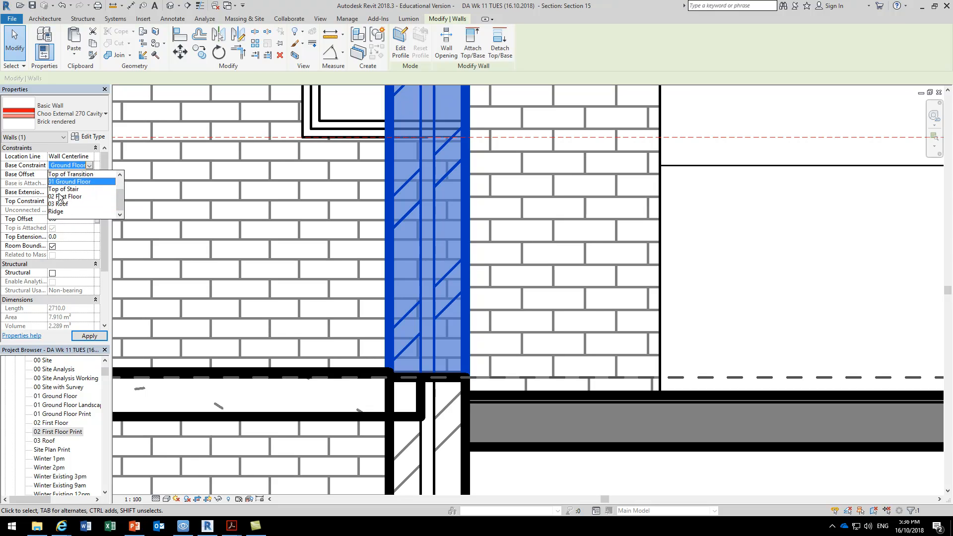
click(64, 196)
click(87, 337)
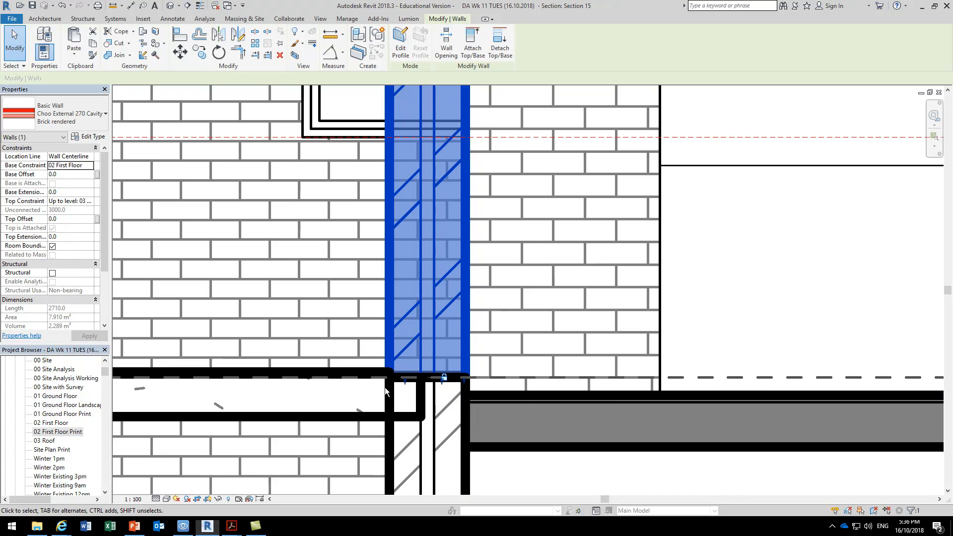
Join the geometry of the upper and lower cavity brick wall segments where they meet at first floor level
middle_drag(397, 393, 387, 319)
scroll(388, 317, up, 2)
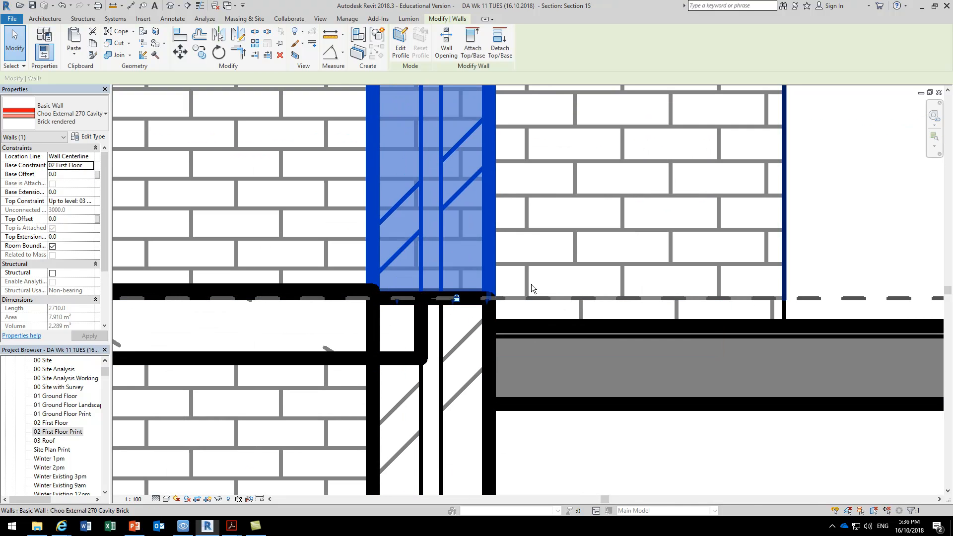
click(119, 56)
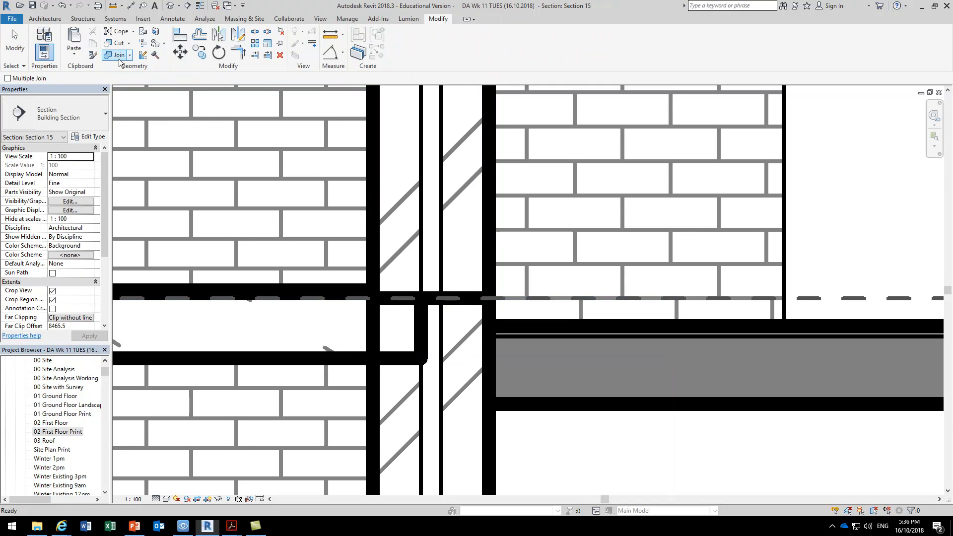
click(493, 239)
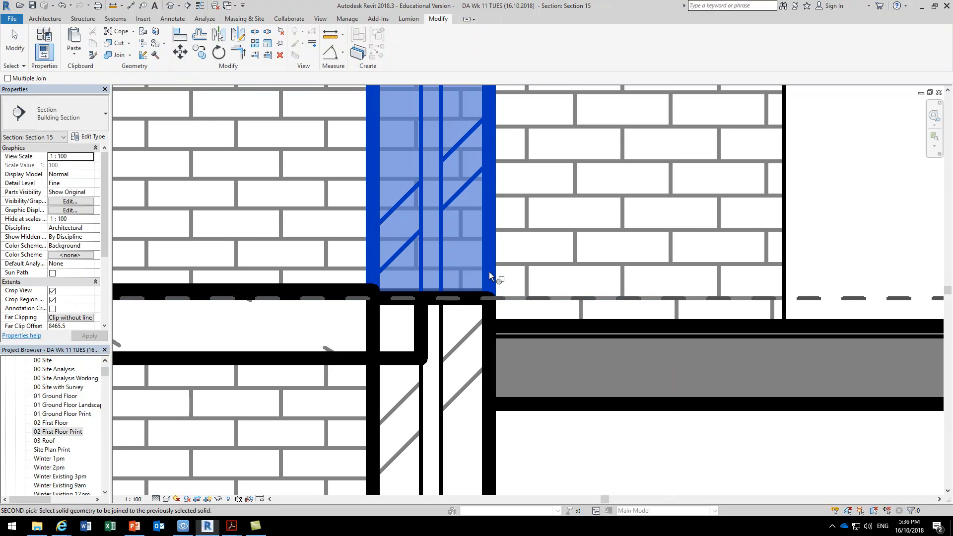
click(491, 316)
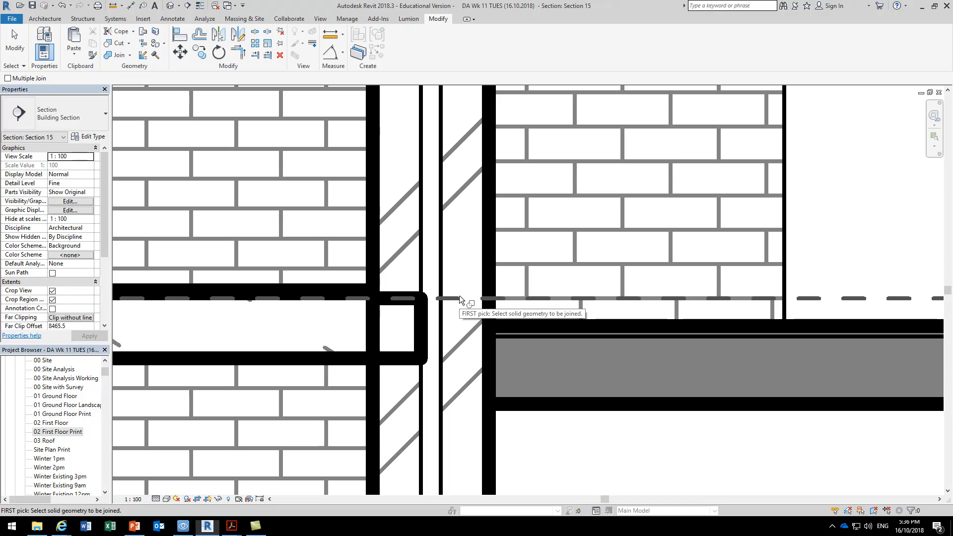
key(Escape)
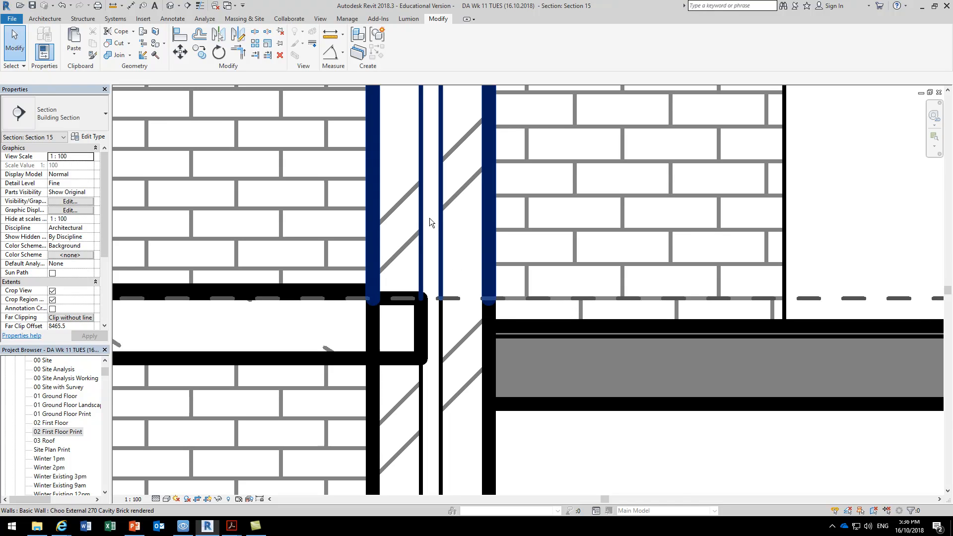
In the 02 First Floor Print plan, trim the upper external wall to a corner with the short return wall beside window 35
double_click(54, 431)
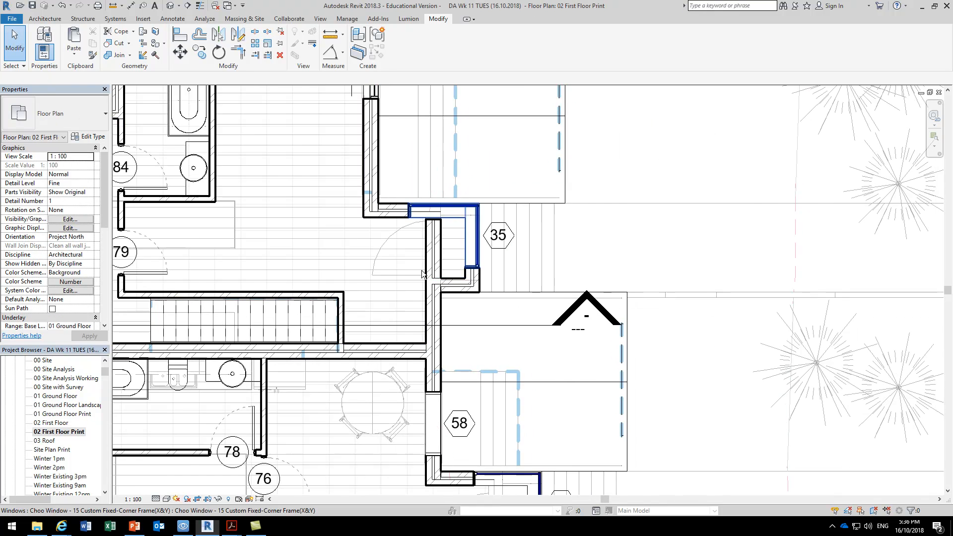
scroll(422, 274, up, 3)
key(t)
key(r)
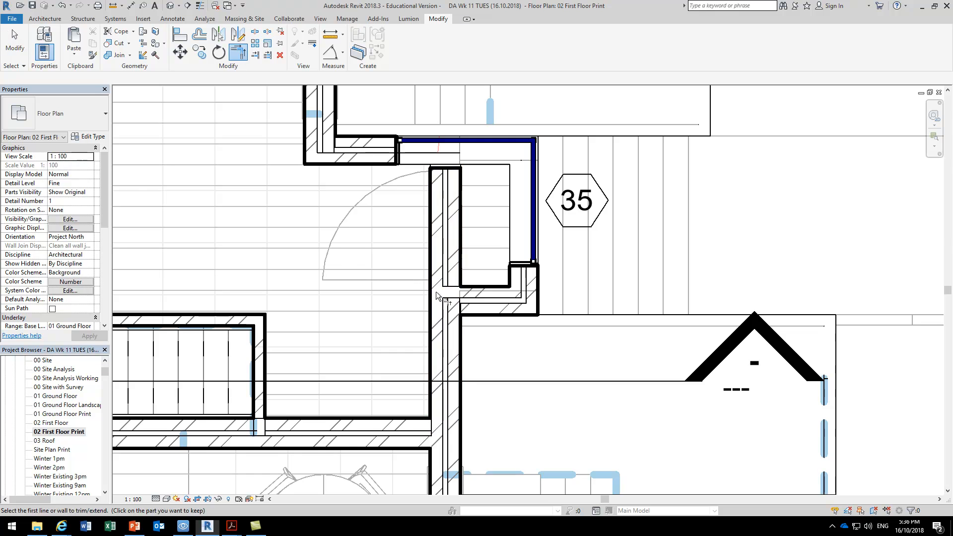
click(444, 347)
click(483, 303)
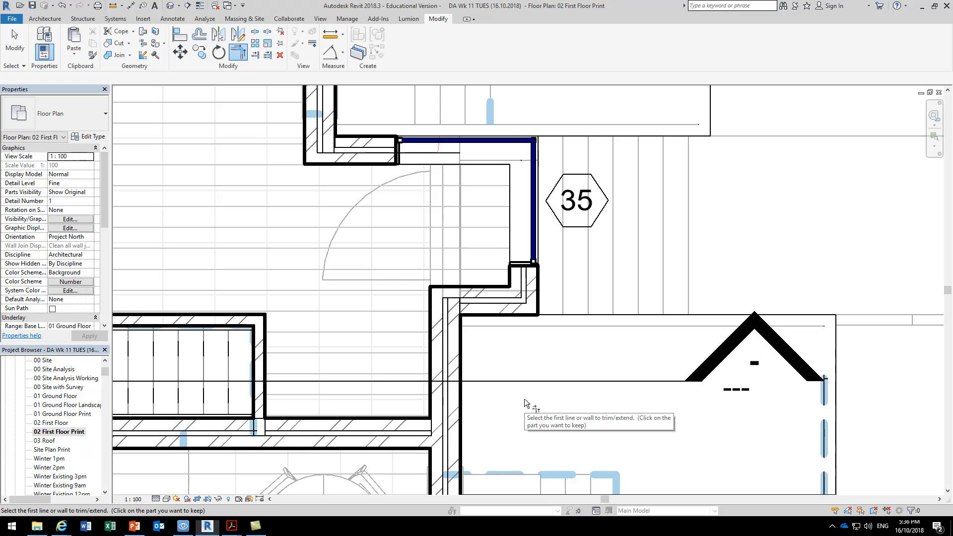
key(Escape)
Examine the wall corner beside window 35 and the surrounding first floor layout in the plan
scroll(518, 327, down, 1)
middle_drag(528, 334, 546, 341)
scroll(468, 315, up, 2)
scroll(481, 368, down, 2)
middle_drag(480, 367, 538, 346)
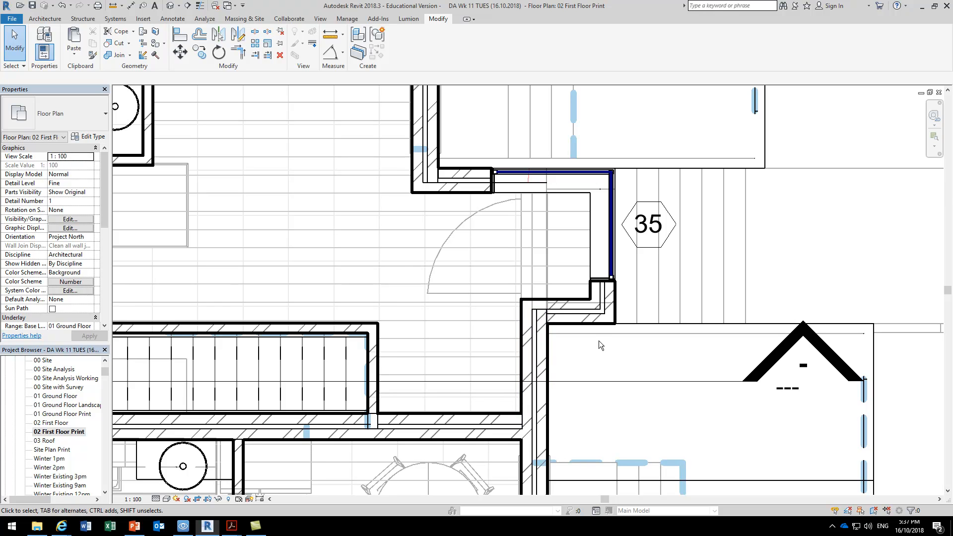
scroll(598, 341, down, 2)
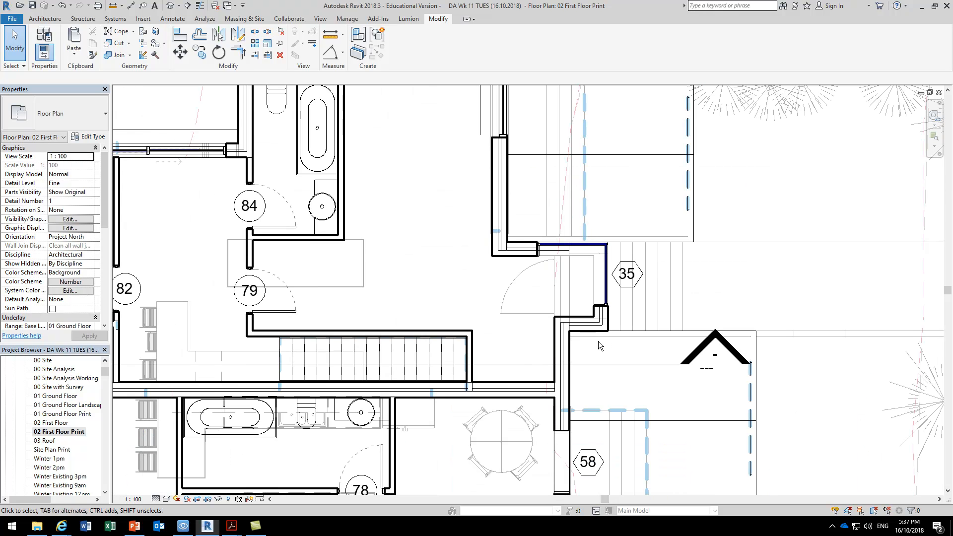
scroll(598, 342, down, 3)
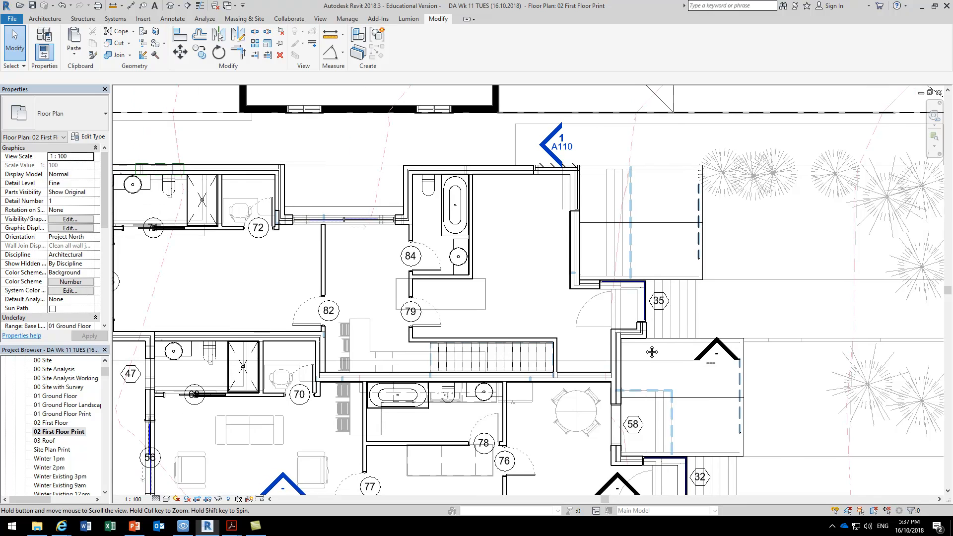
scroll(419, 323, down, 1)
middle_drag(419, 323, 465, 292)
scroll(370, 323, down, 1)
middle_drag(370, 323, 394, 307)
Open the Section 1-1 view and set its detail level to Fine
drag(104, 371, 101, 392)
double_click(51, 405)
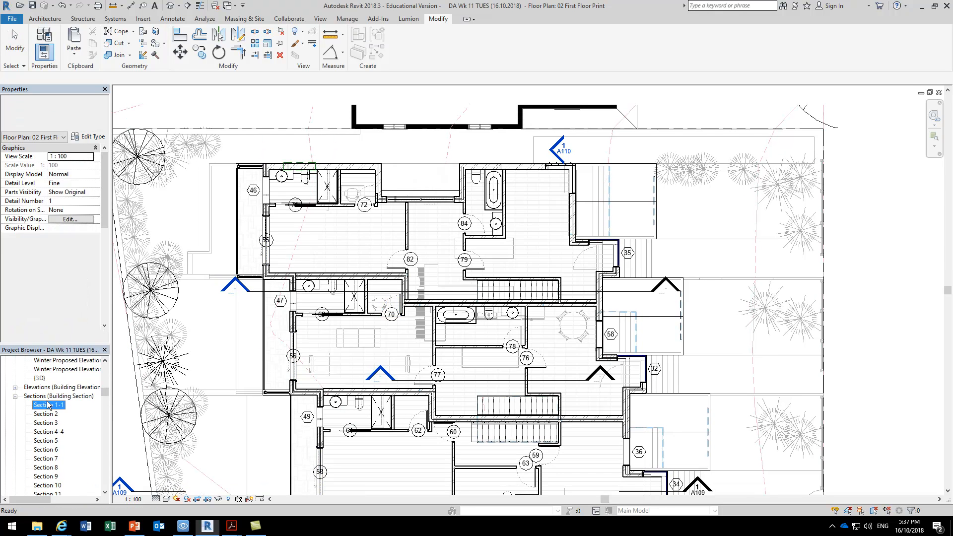
scroll(505, 223, down, 3)
middle_drag(505, 222, 385, 326)
mouse_move(389, 250)
middle_down()
mouse_move(358, 277)
mouse_move(390, 254)
middle_up()
scroll(358, 276, up, 1)
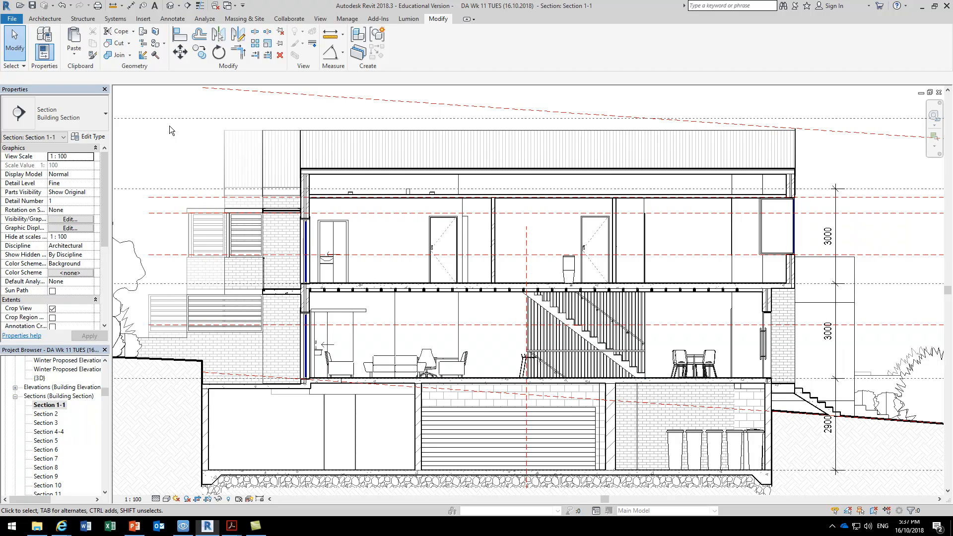
click(156, 499)
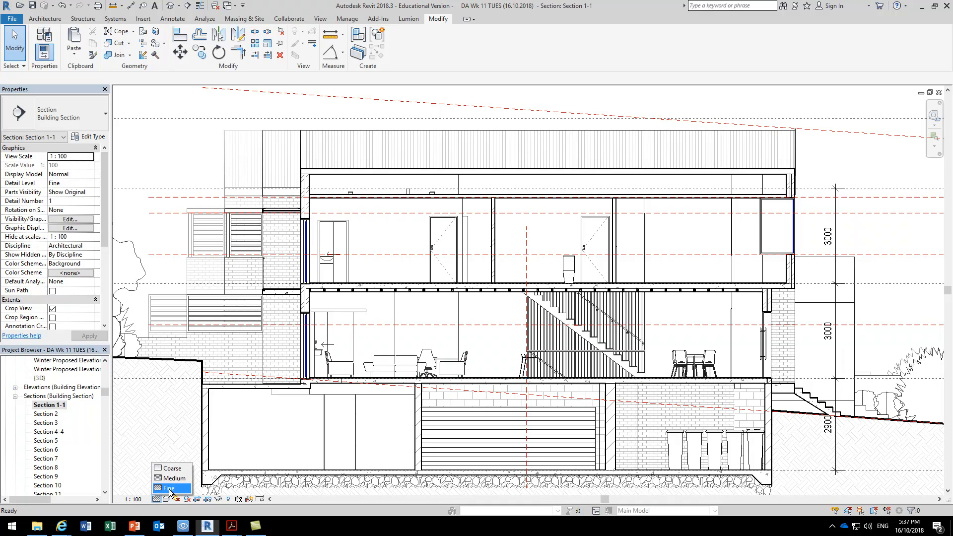
click(170, 488)
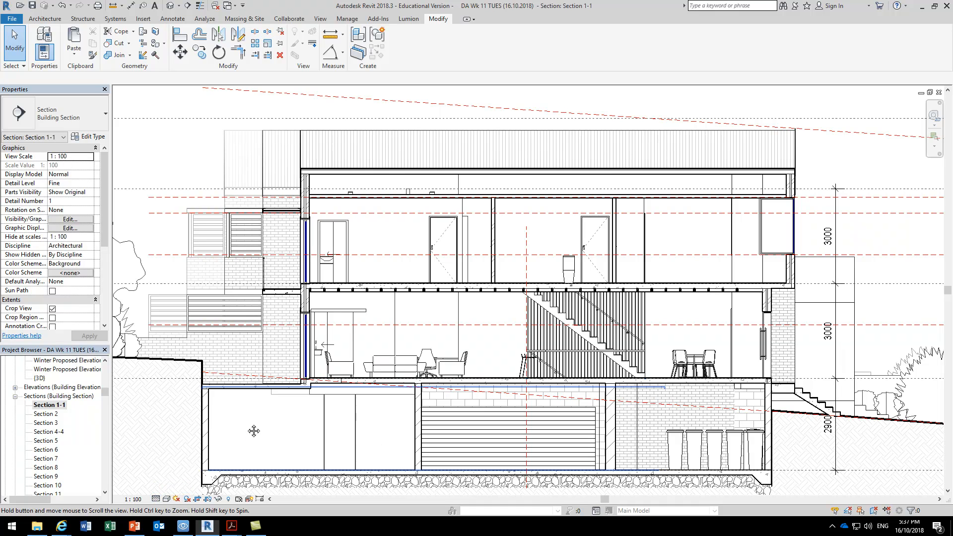
Save the project under the new name CC Wk 11 TUES (16.10.2018) .rvt in the Dip MRes folder
scroll(269, 346, up, 8)
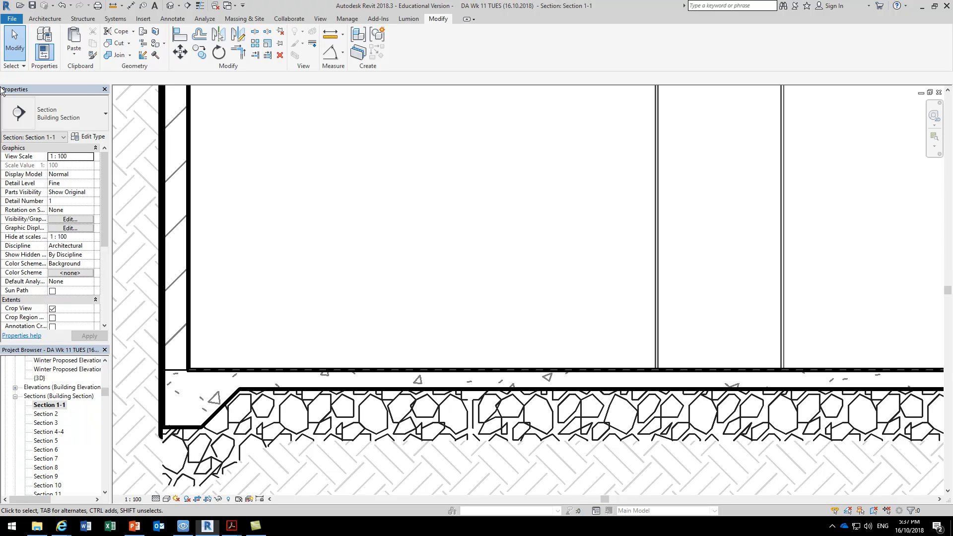
click(12, 18)
mouse_move(17, 135)
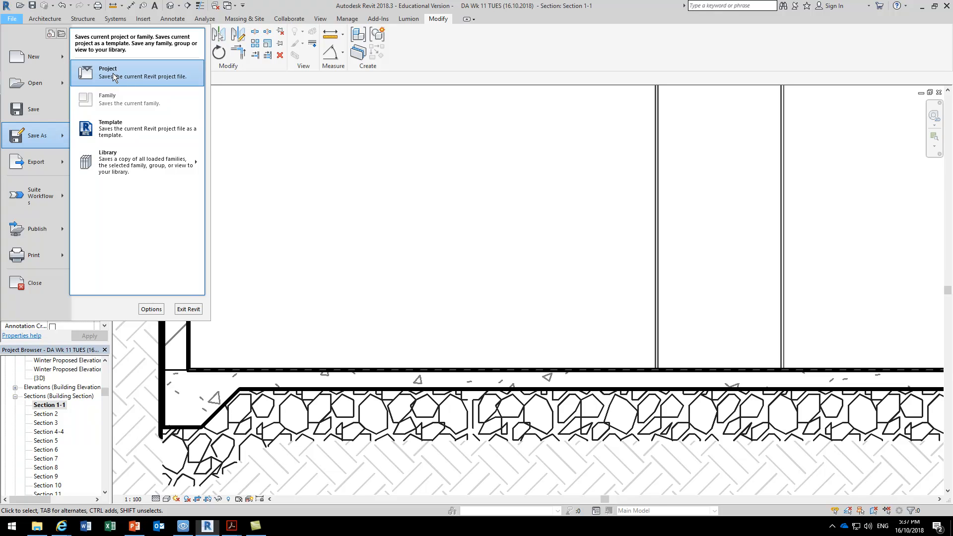
click(114, 77)
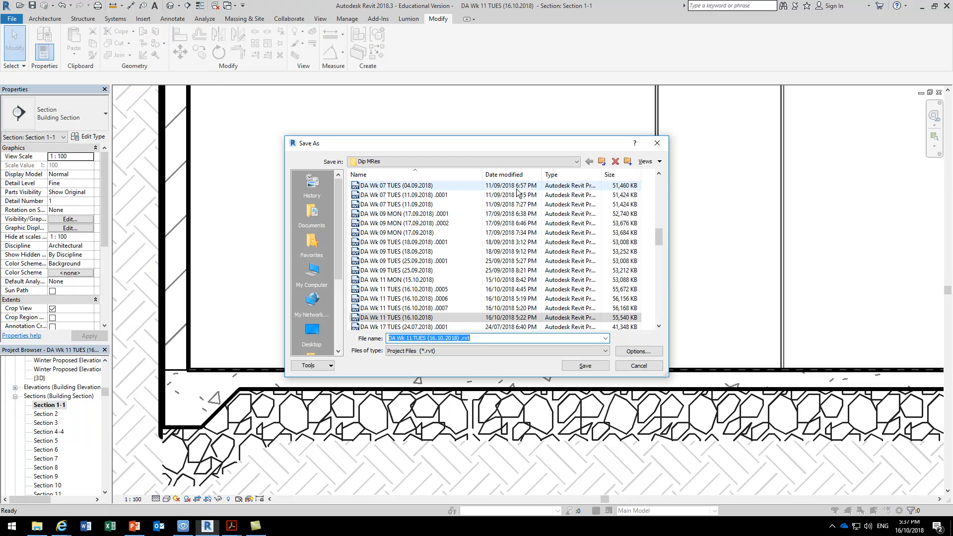
double_click(395, 339)
text(CC)
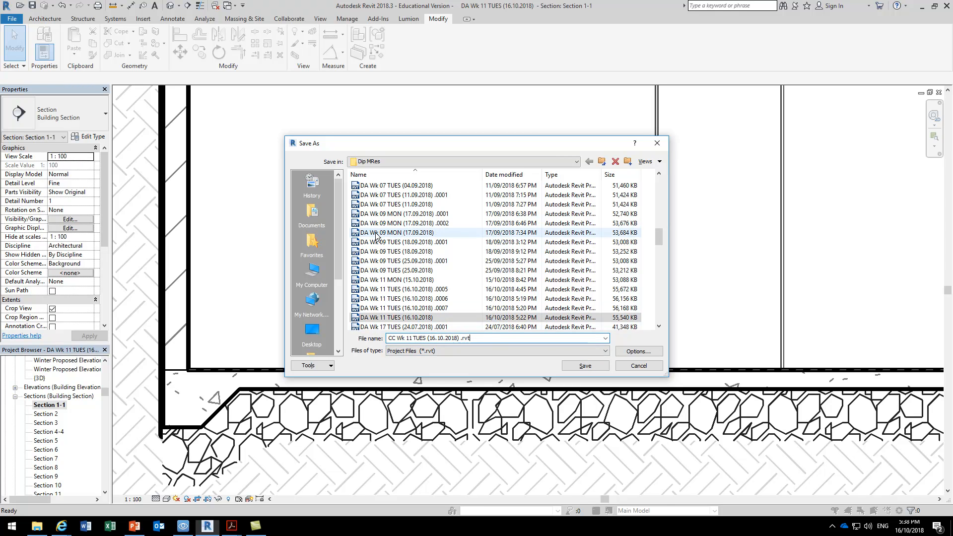
click(589, 367)
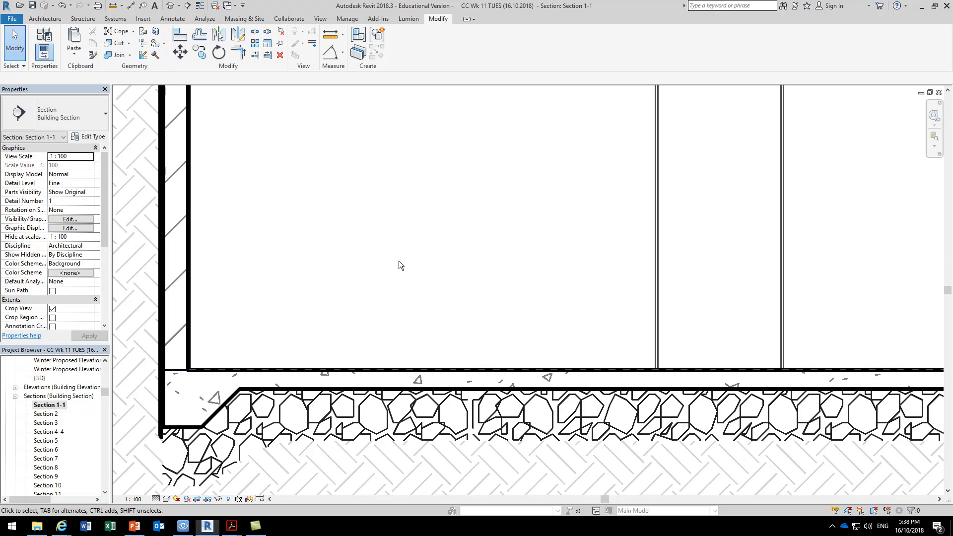
Examine the 150 mm concrete basement slab, its thickened edge below the block wall and the gravel fill in Section 1-1
scroll(358, 263, down, 5)
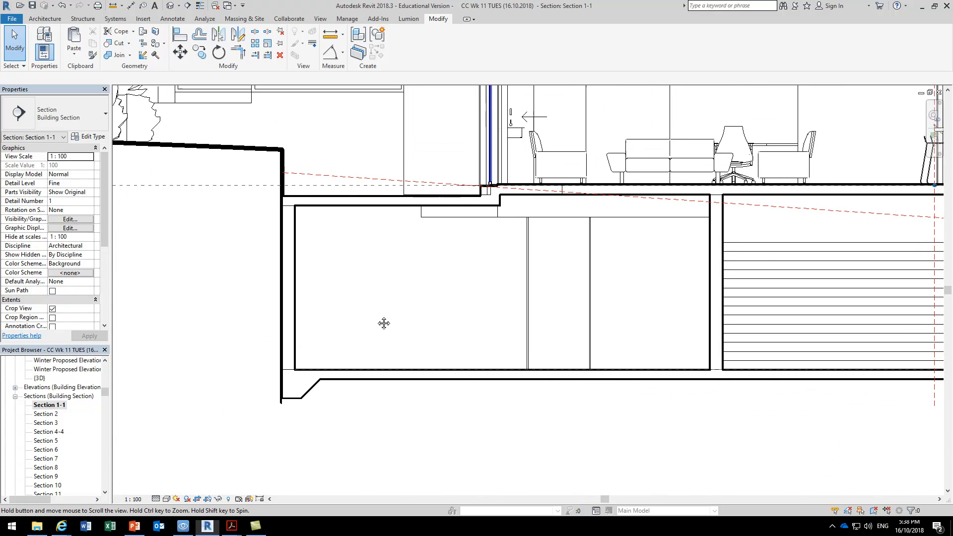
middle_drag(376, 316, 341, 336)
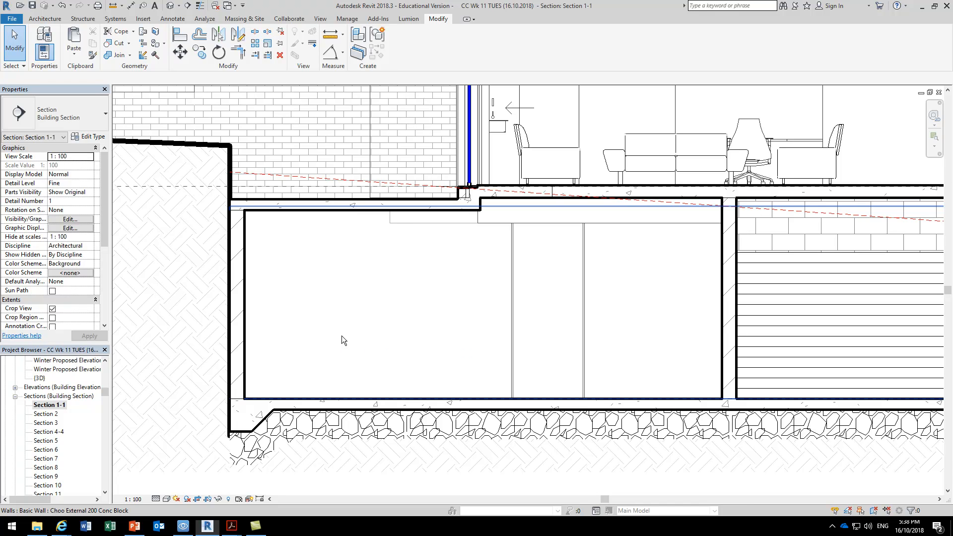
scroll(342, 335, down, 3)
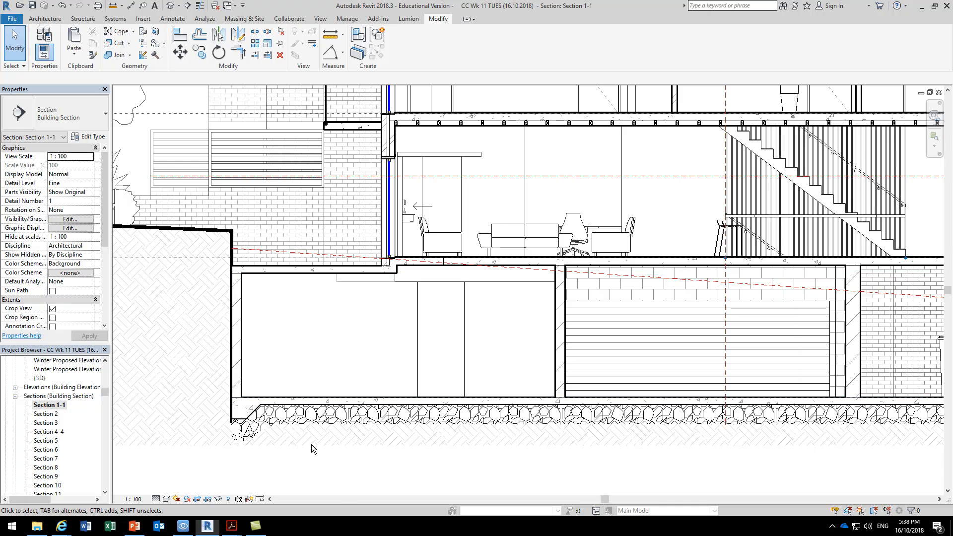
scroll(250, 415, up, 2)
scroll(249, 414, up, 2)
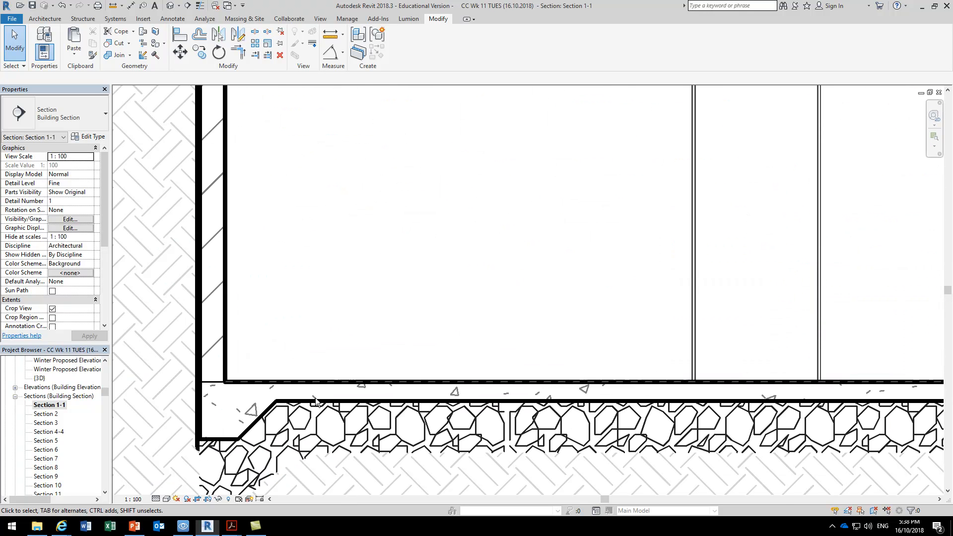
click(359, 384)
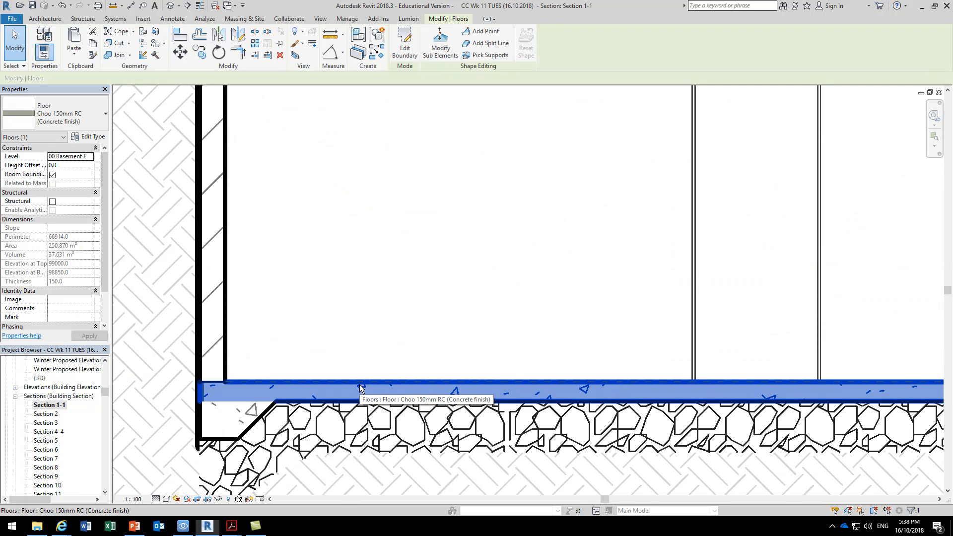
middle_drag(309, 458, 337, 441)
click(428, 237)
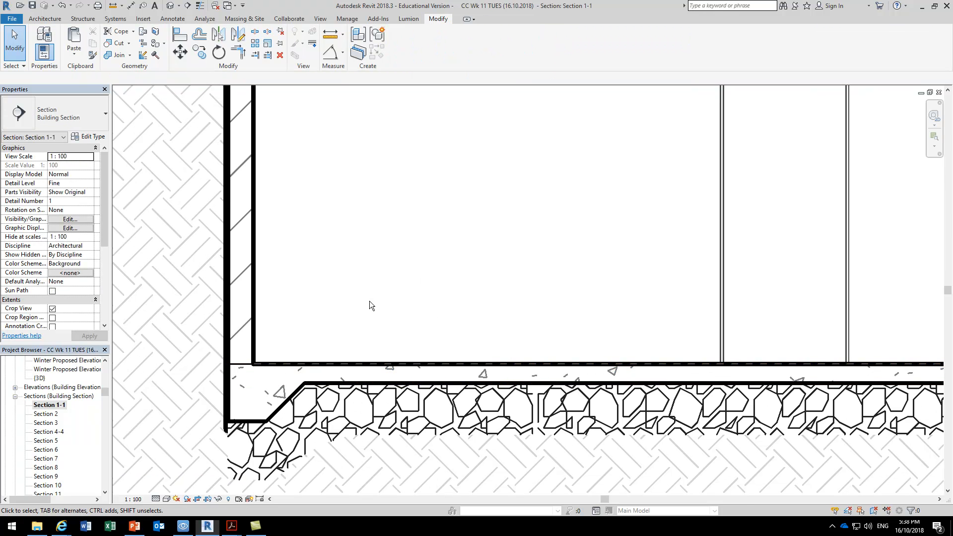
scroll(369, 305, up, 1)
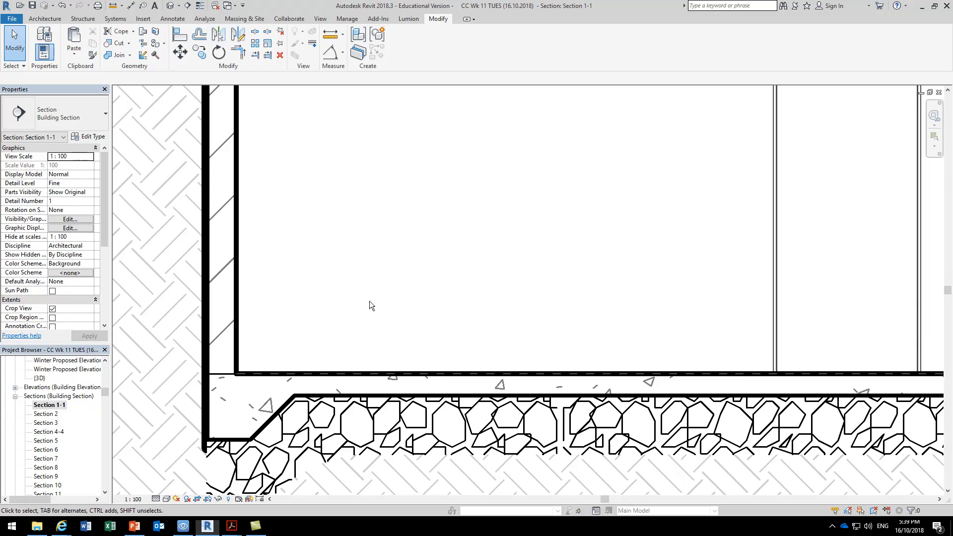
Open the project DA Wk 11 MON (15.10.2018) .rvt from the Dip MRes folder, with the files sorted by date modified
click(371, 309)
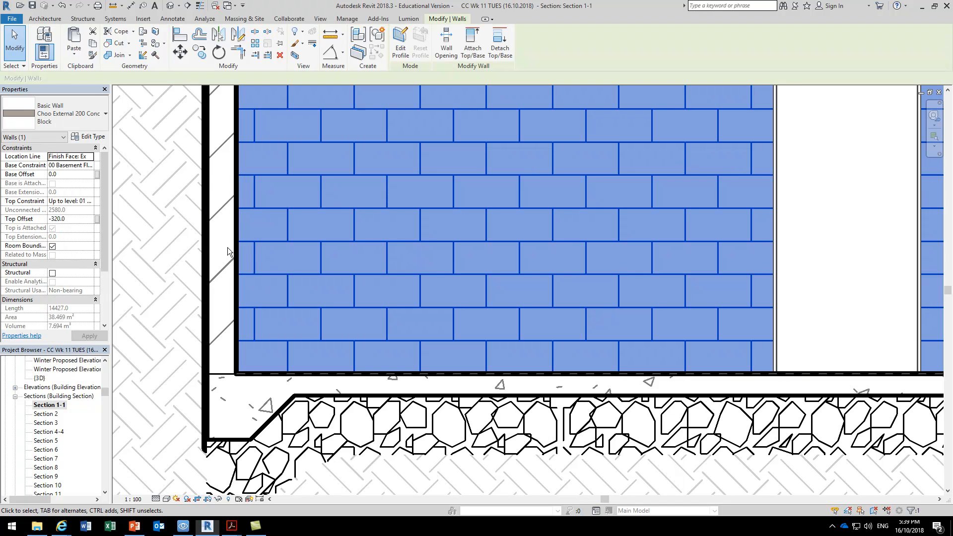
key(Escape)
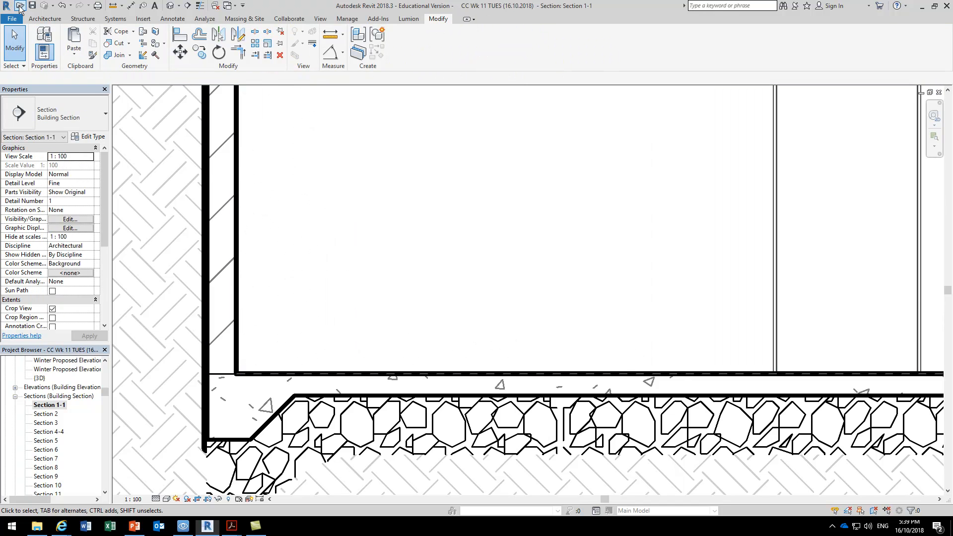
click(20, 7)
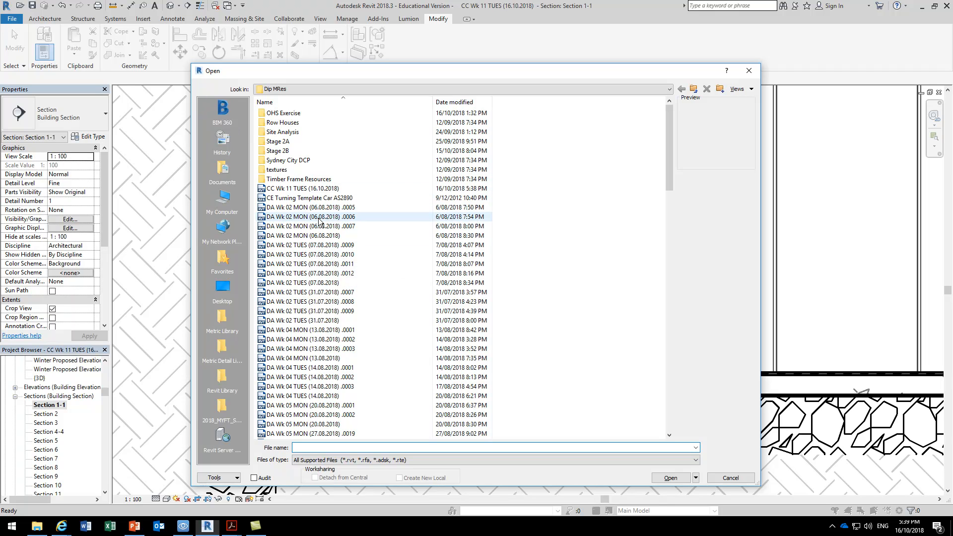
click(460, 102)
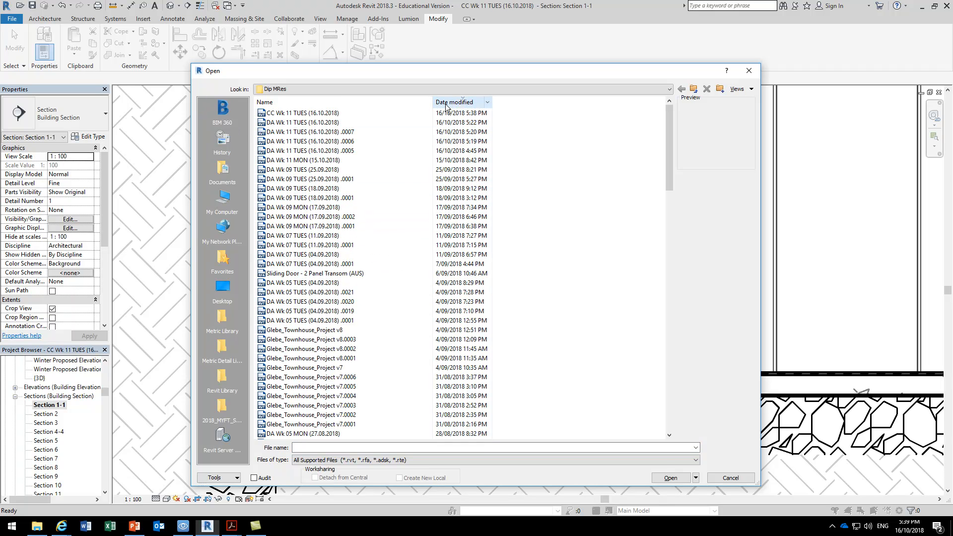
click(283, 162)
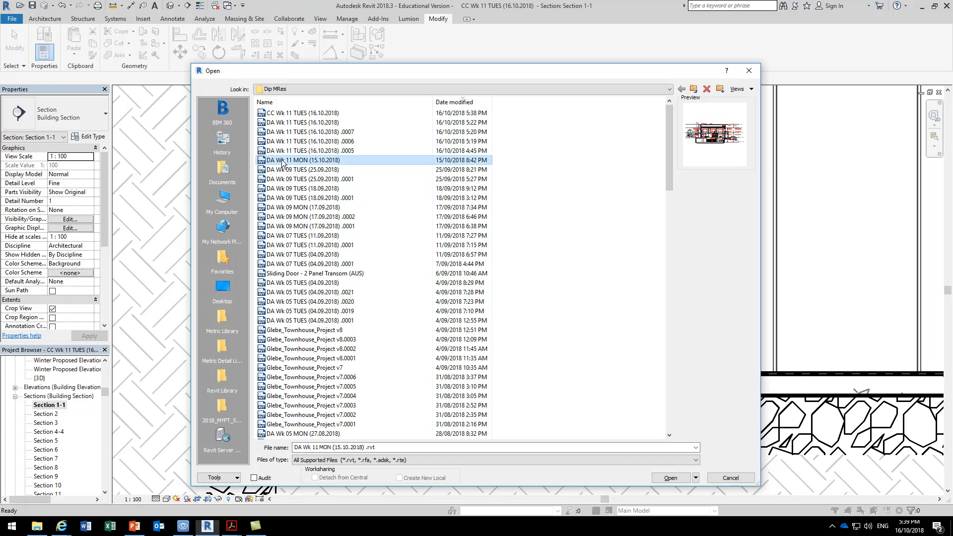
double_click(282, 161)
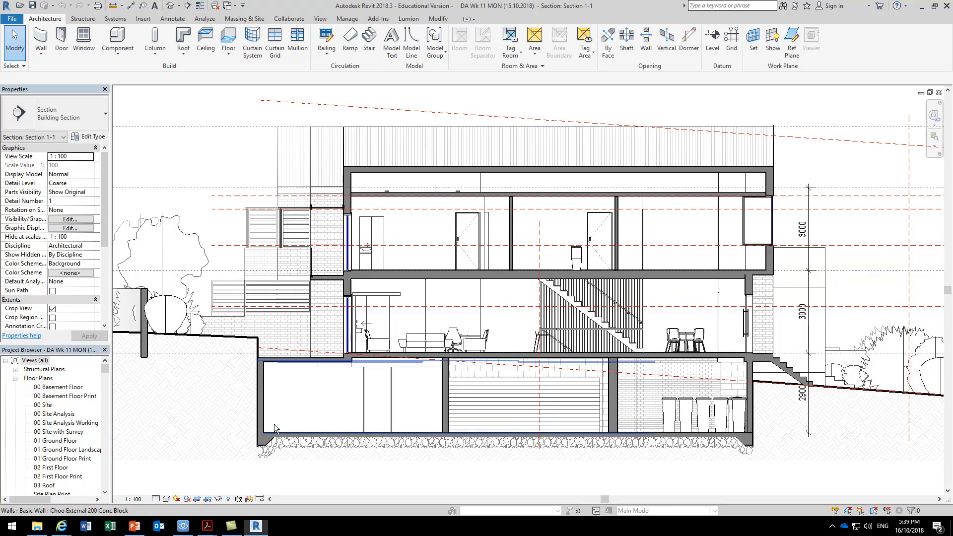
Examine the basement slab corner in Section 1-1 and view sheet A109 - Sections
middle_drag(273, 423, 285, 408)
scroll(285, 407, up, 2)
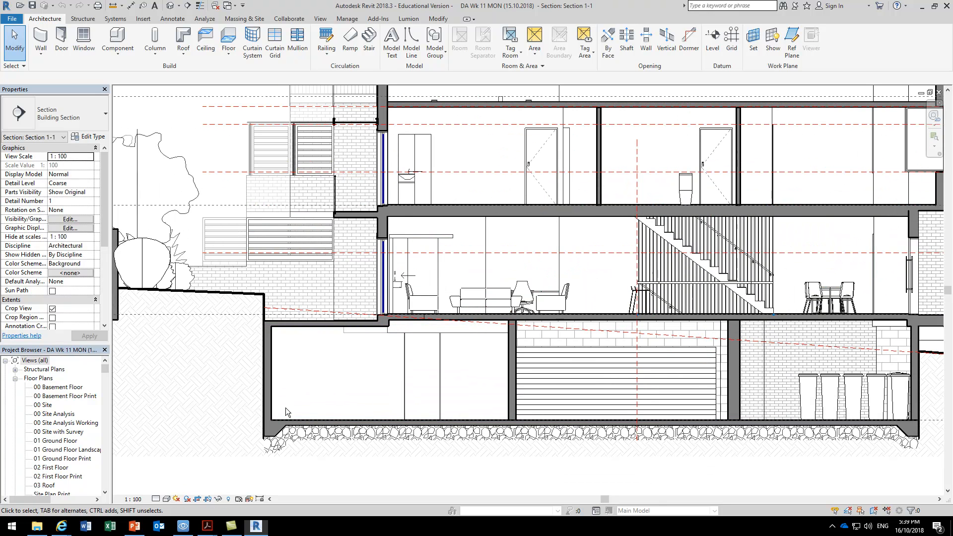
scroll(285, 407, up, 5)
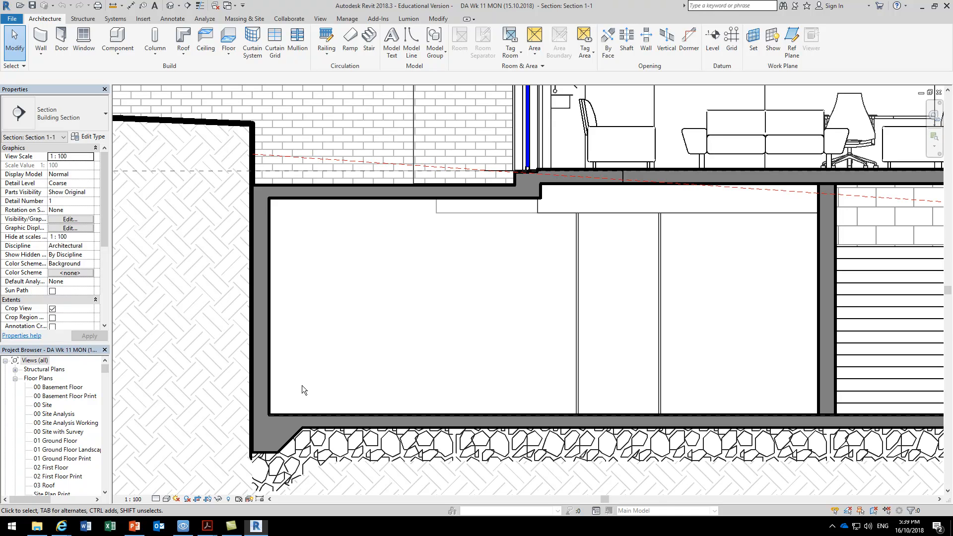
scroll(317, 344, up, 2)
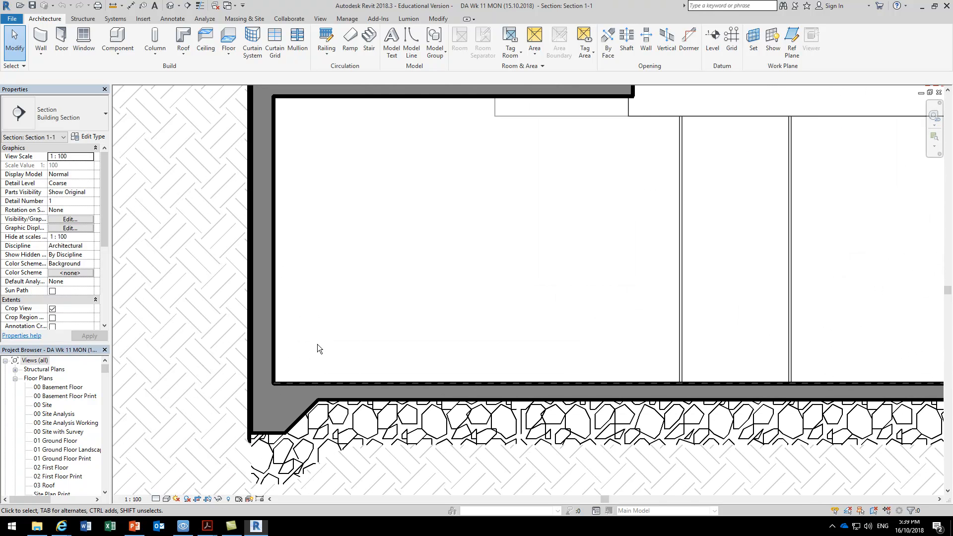
mouse_move(105, 371)
mouse_down()
mouse_move(109, 446)
mouse_move(111, 413)
mouse_up()
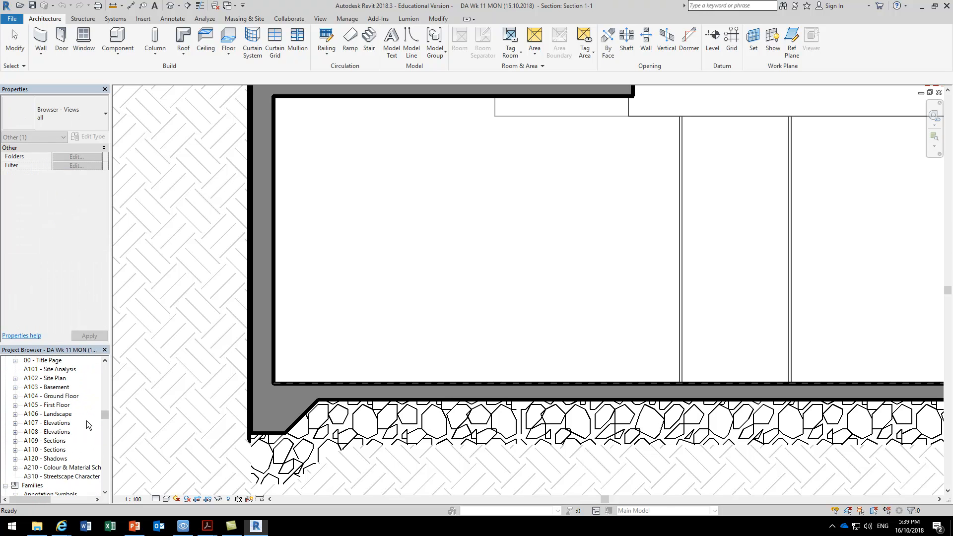
double_click(45, 441)
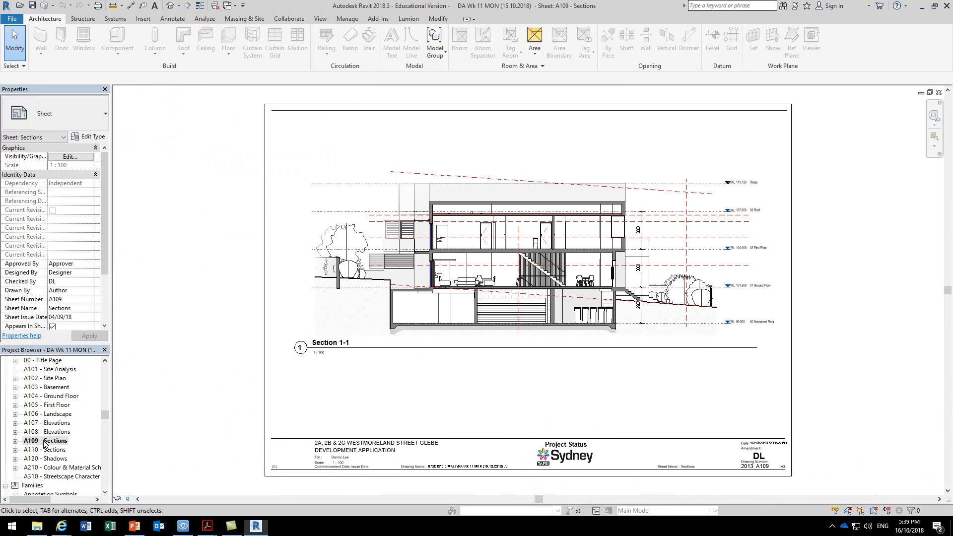
Open the Section 1-1 view and set its detail level to Fine at the basement footing
drag(105, 415, 100, 389)
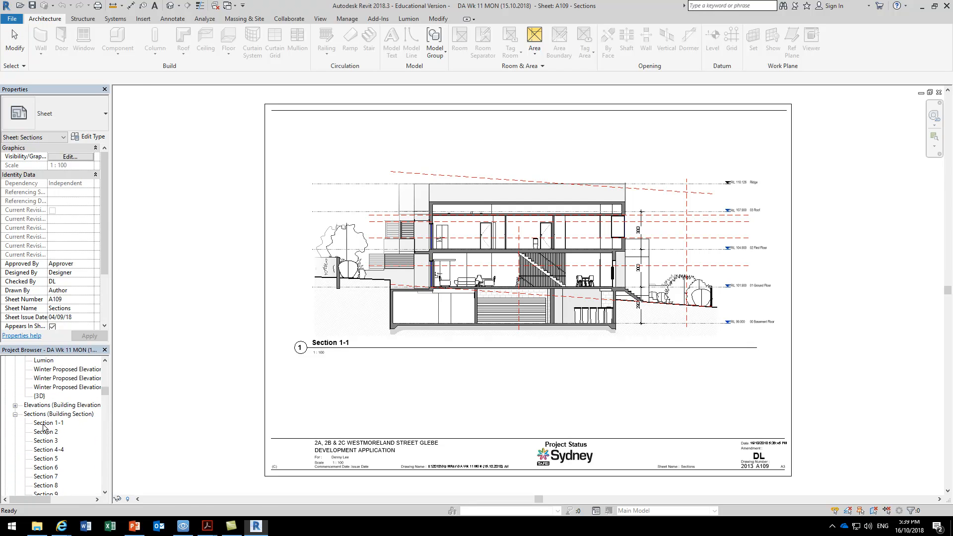
double_click(51, 423)
scroll(387, 328, up, 4)
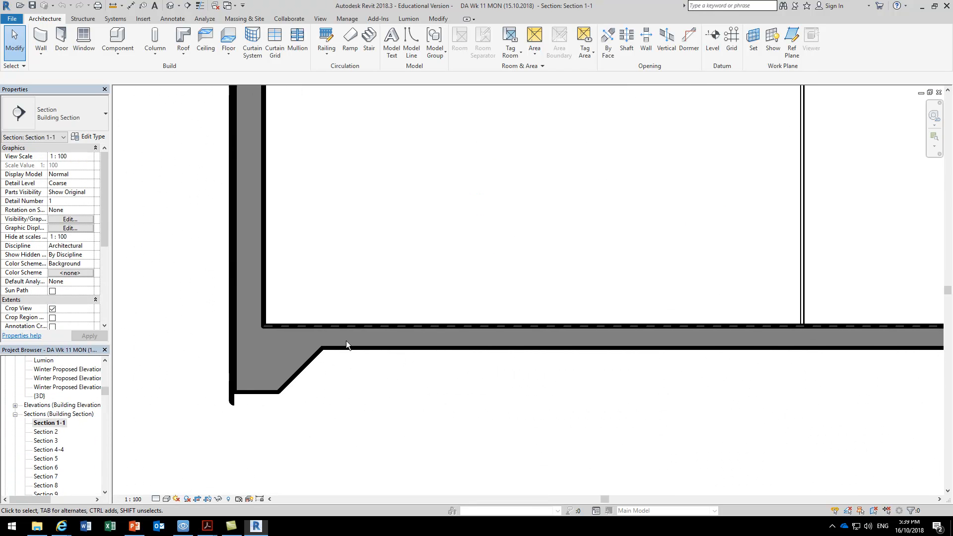
click(157, 499)
click(165, 488)
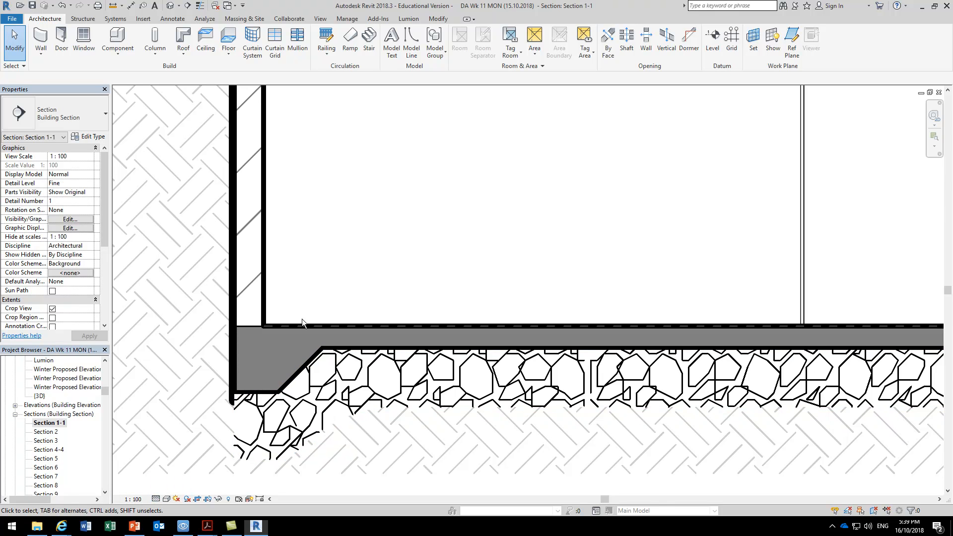
Rename the basement slab's floor type as CC 150mm RC (Concrete finish)
scroll(336, 332, up, 2)
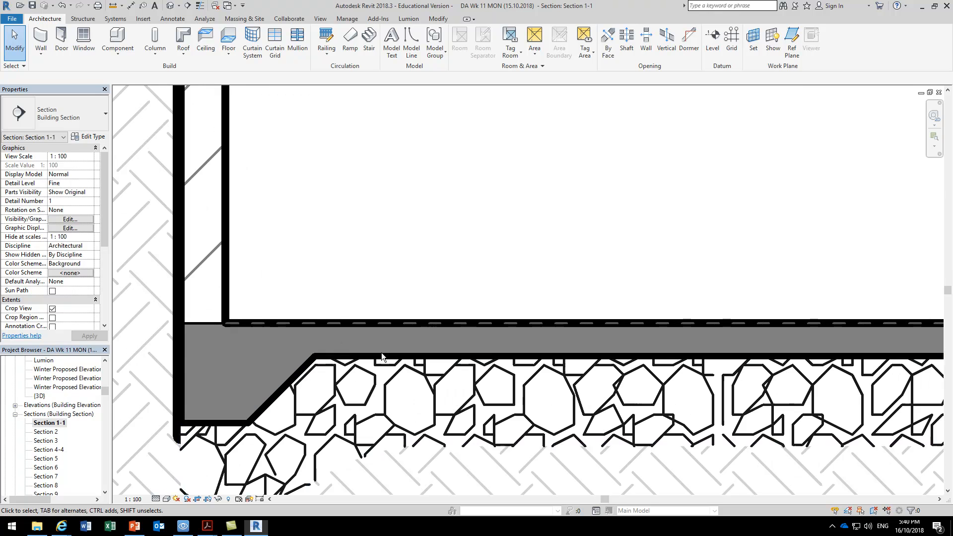
click(367, 323)
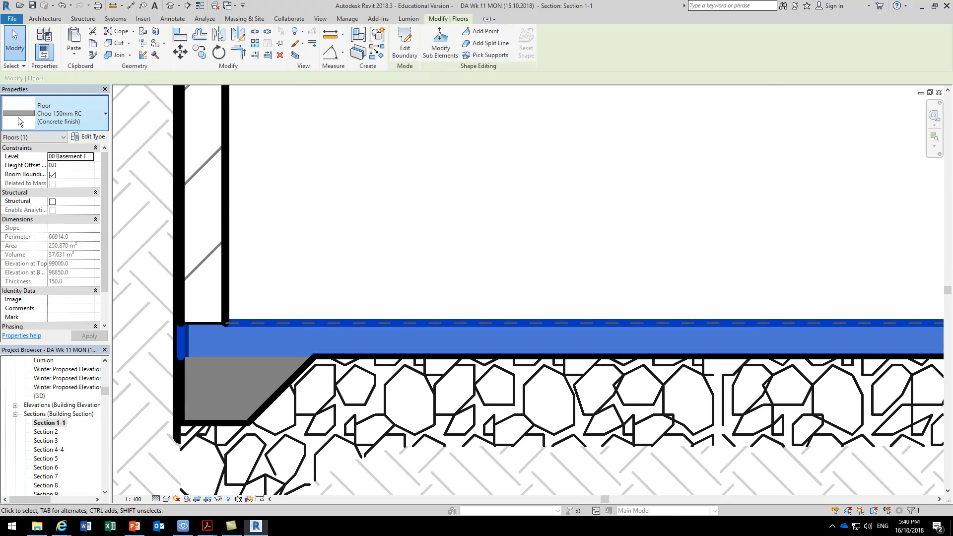
click(83, 137)
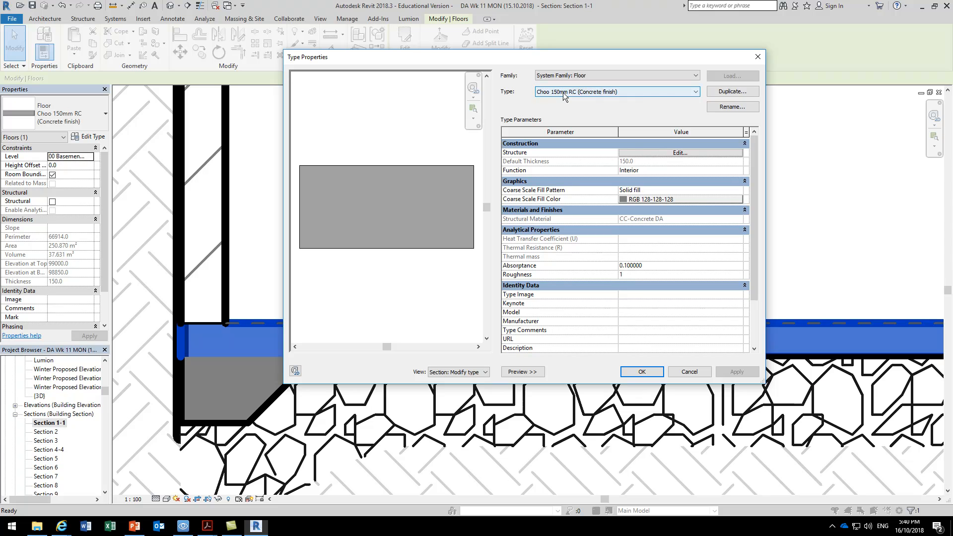
click(727, 106)
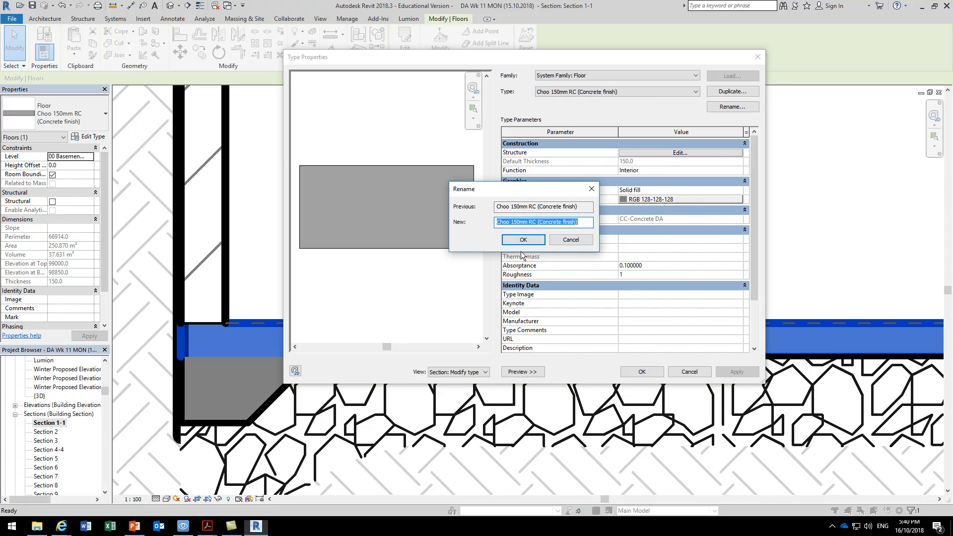
drag(509, 222, 459, 221)
text(CC)
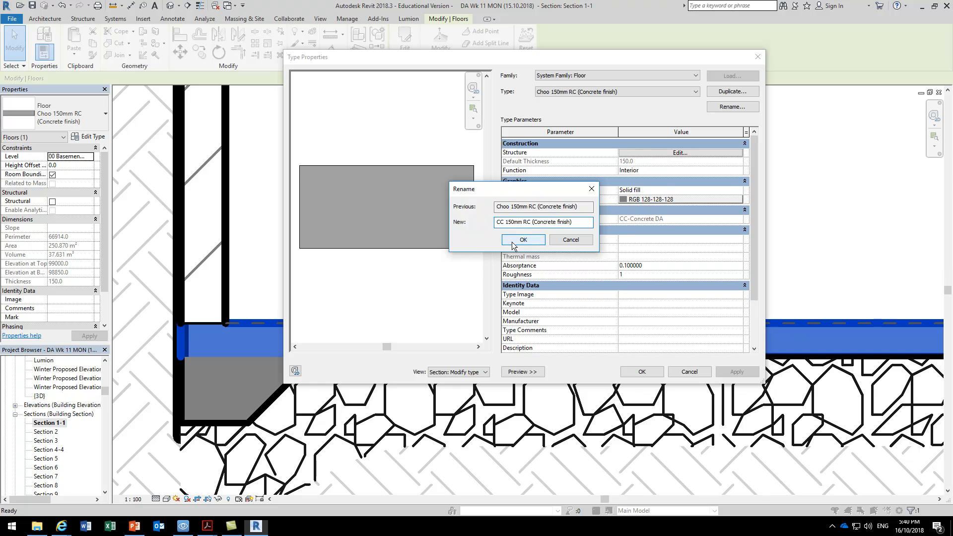
click(512, 242)
Rename the material of the floor type's structure layer as CC-Concrete
click(690, 153)
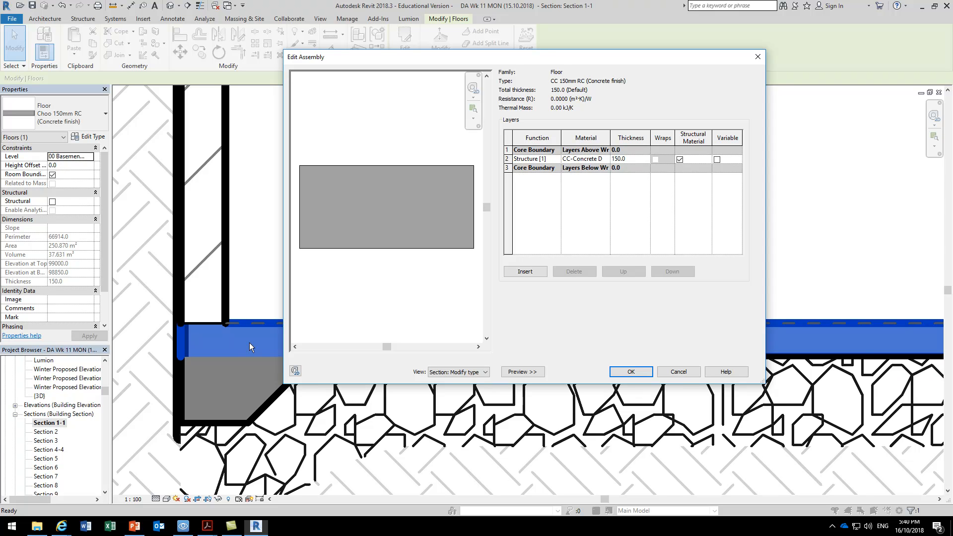
click(607, 159)
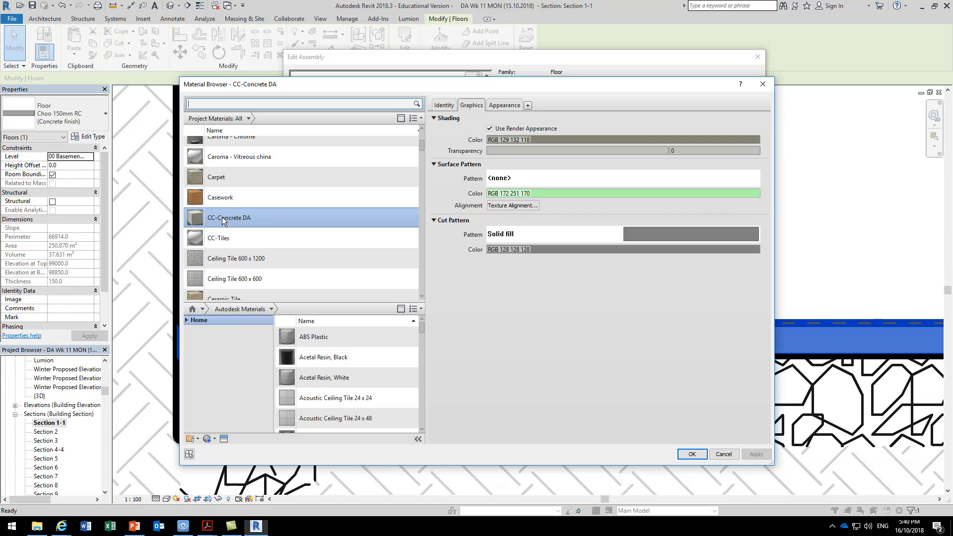
right_click(222, 216)
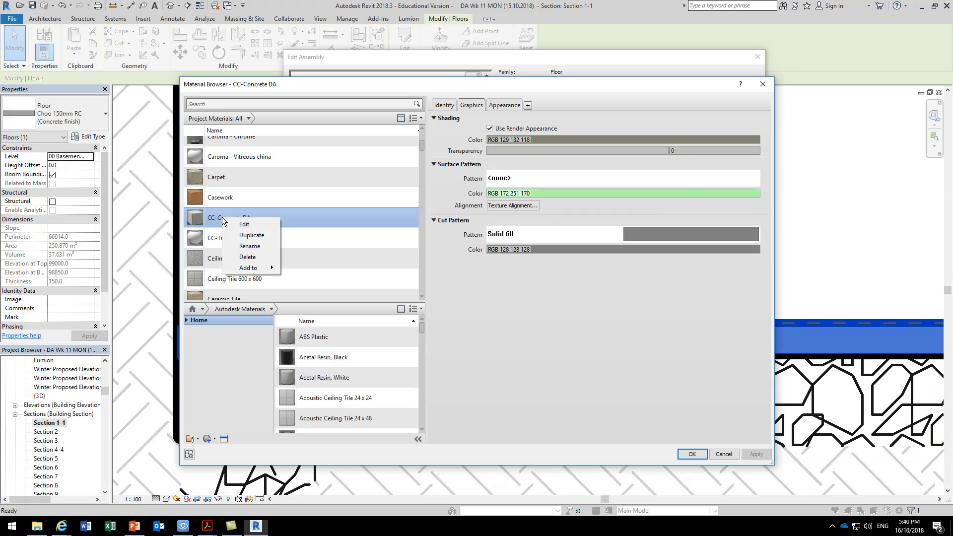
click(238, 247)
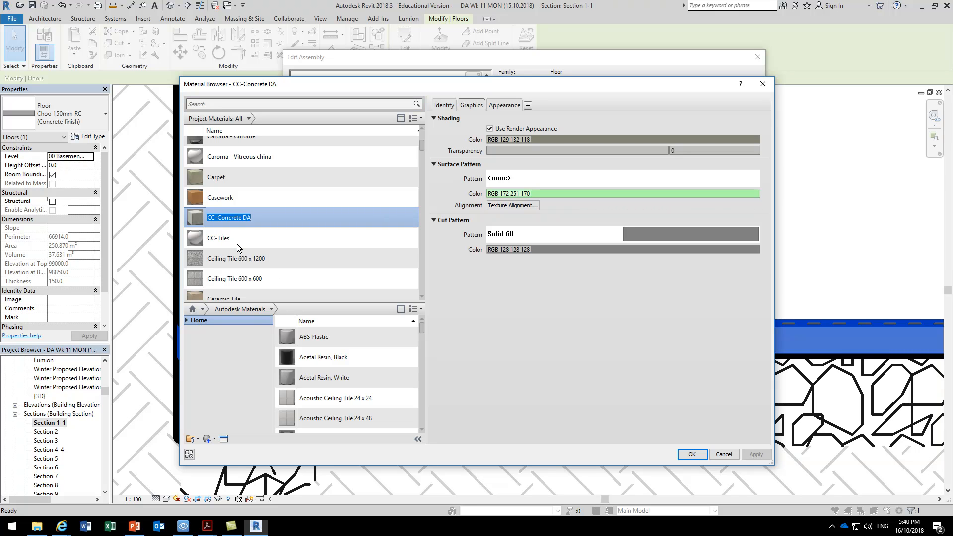
drag(243, 217, 283, 212)
key(Return)
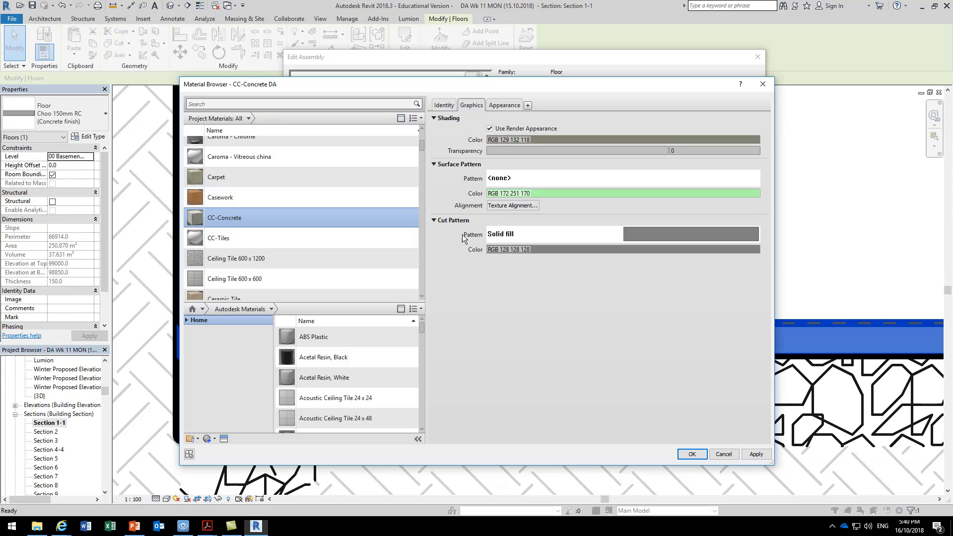
Set the CC-Concrete material's cut pattern to Concrete and apply the edited floor type
click(672, 235)
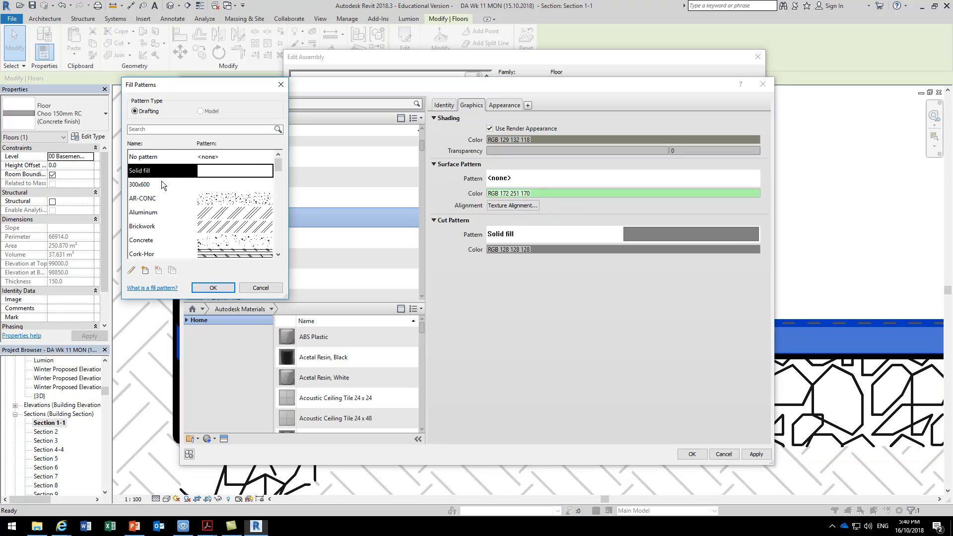
click(141, 241)
click(212, 289)
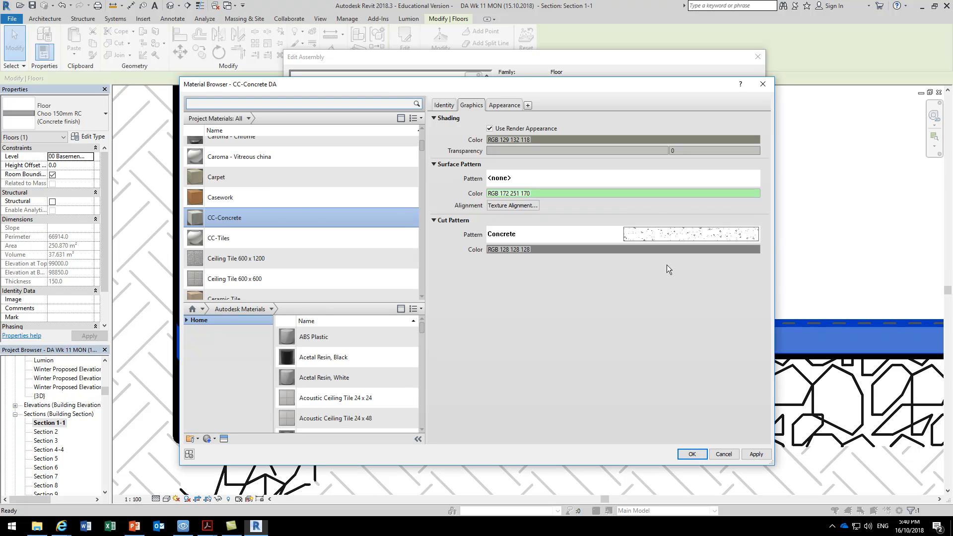
click(692, 454)
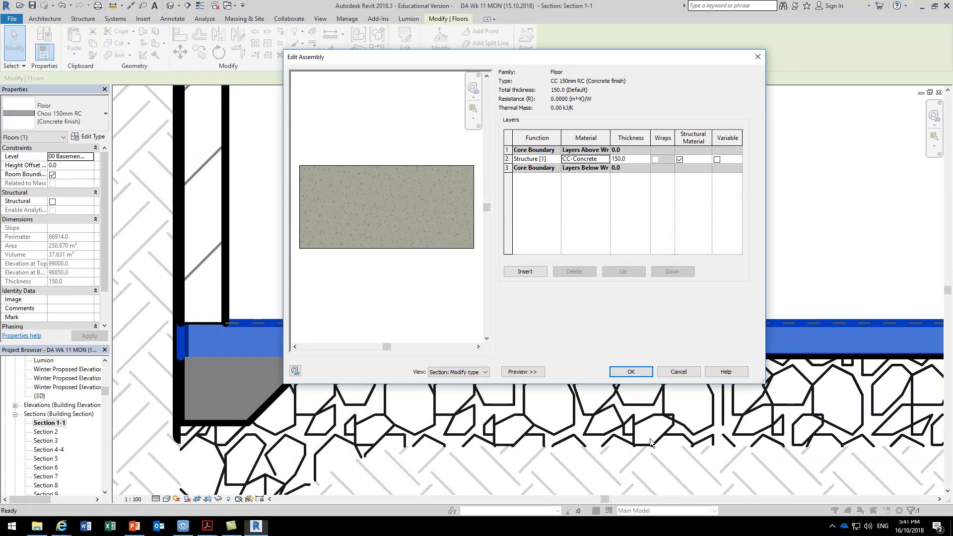
click(630, 374)
click(630, 373)
Examine how the concrete cut pattern shows in the basement, ground and first floor slabs and the adjoining block wall
middle_drag(607, 231, 516, 315)
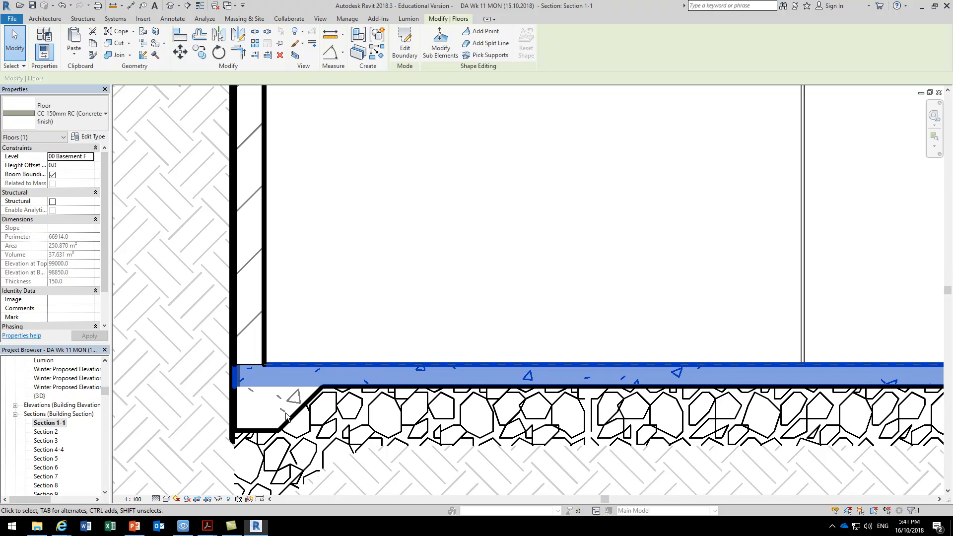
scroll(389, 347, down, 3)
scroll(652, 231, up, 1)
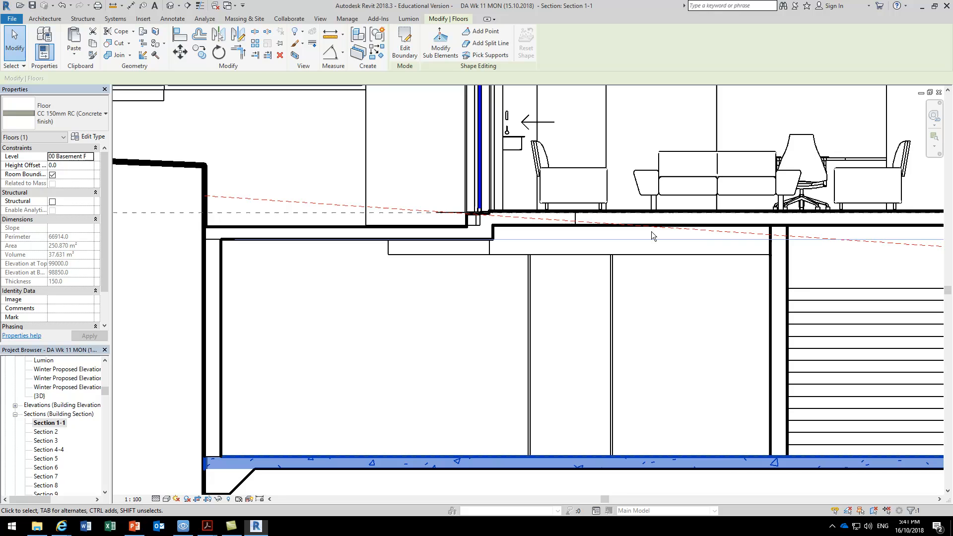
click(701, 226)
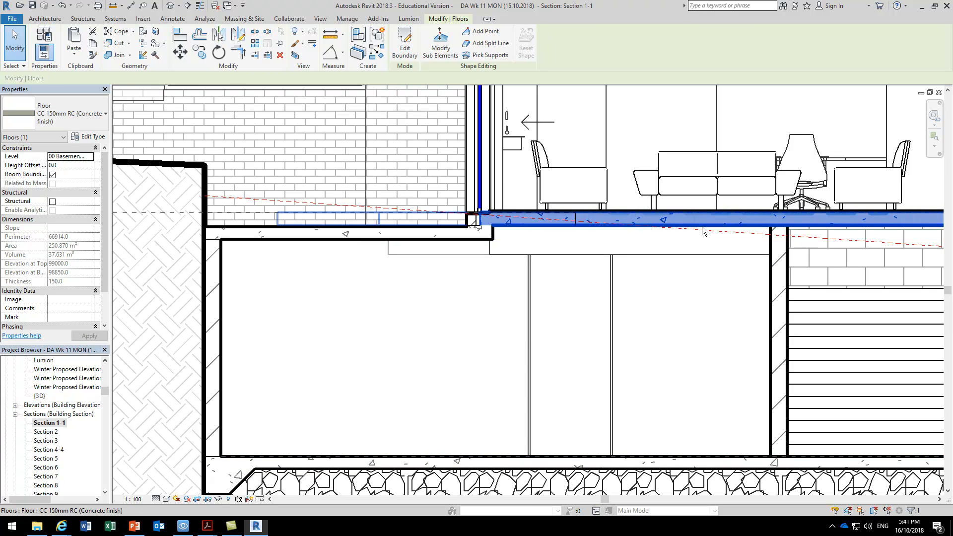
click(705, 359)
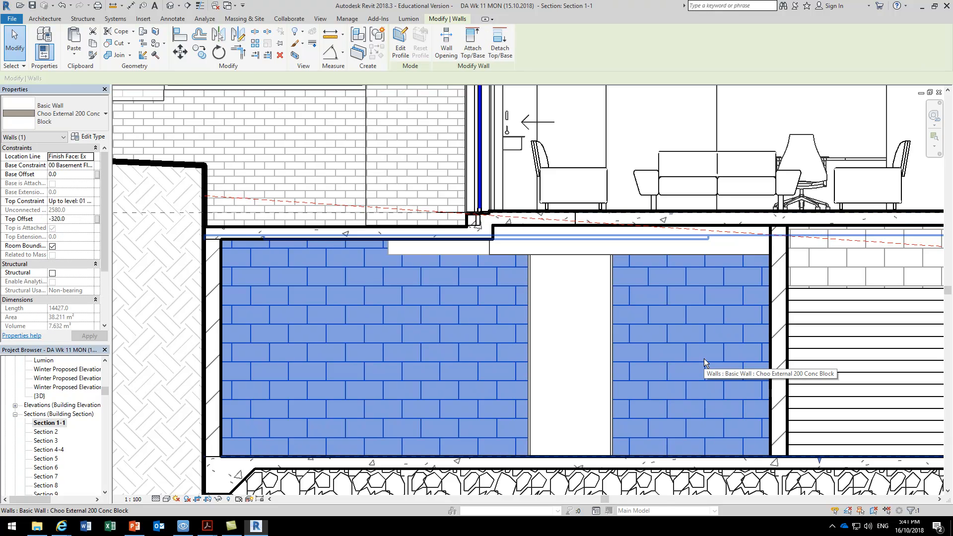
key(Escape)
scroll(703, 358, down, 3)
middle_drag(657, 324, 475, 401)
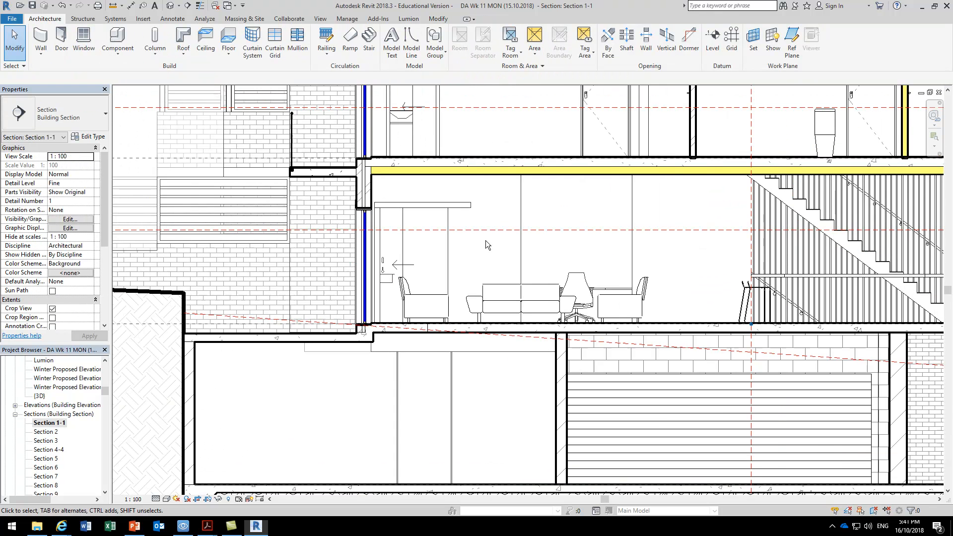
Rename the material of the ground floor ceiling type's structure layer as CC Timber Frame
click(481, 177)
scroll(432, 174, up, 3)
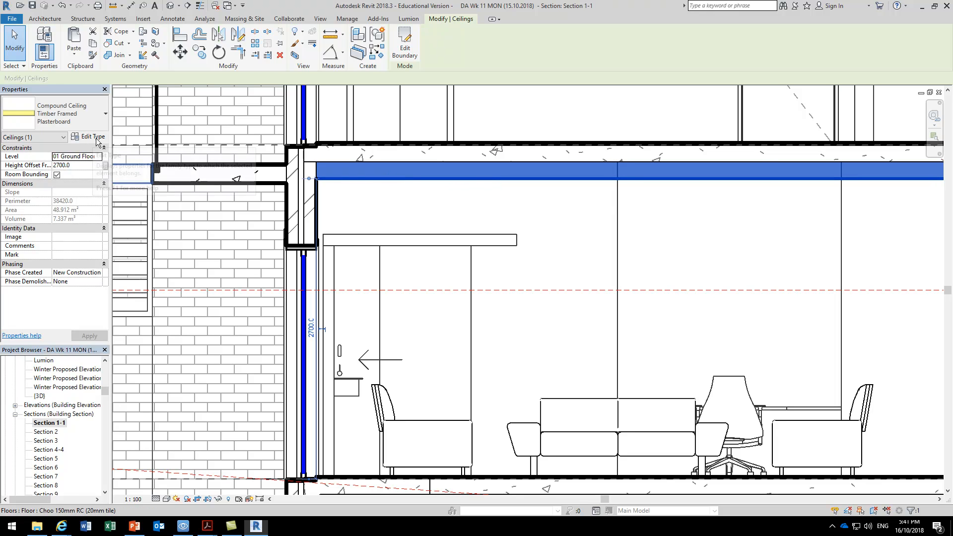
click(89, 136)
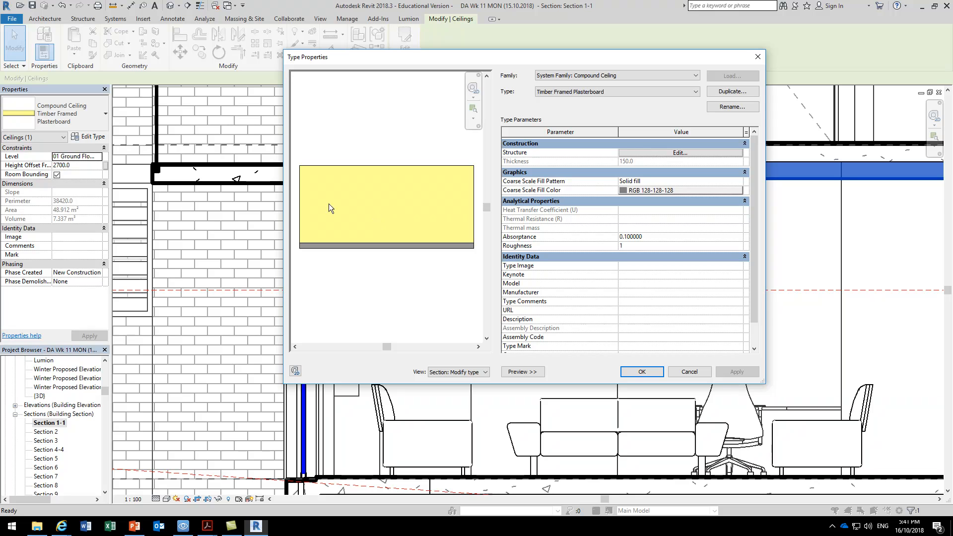
click(692, 153)
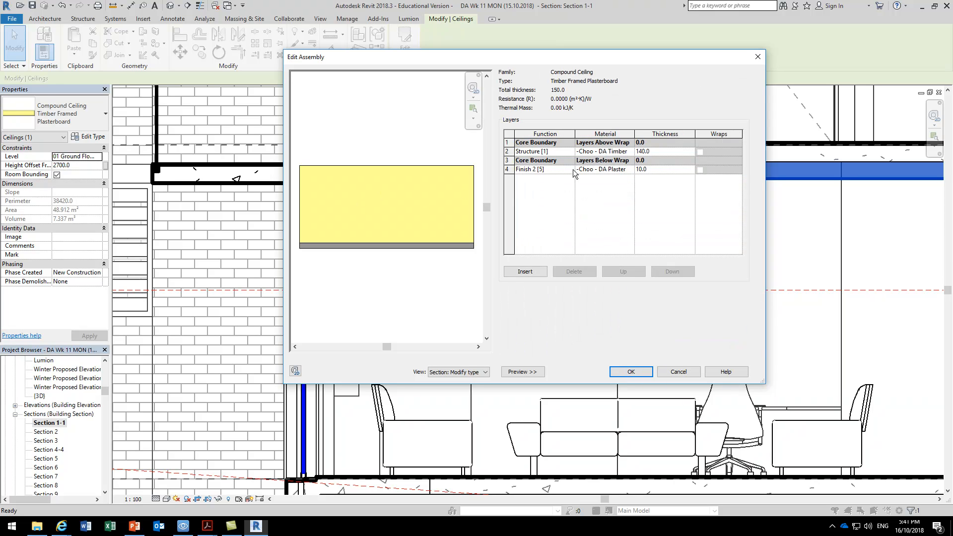
click(631, 152)
click(631, 151)
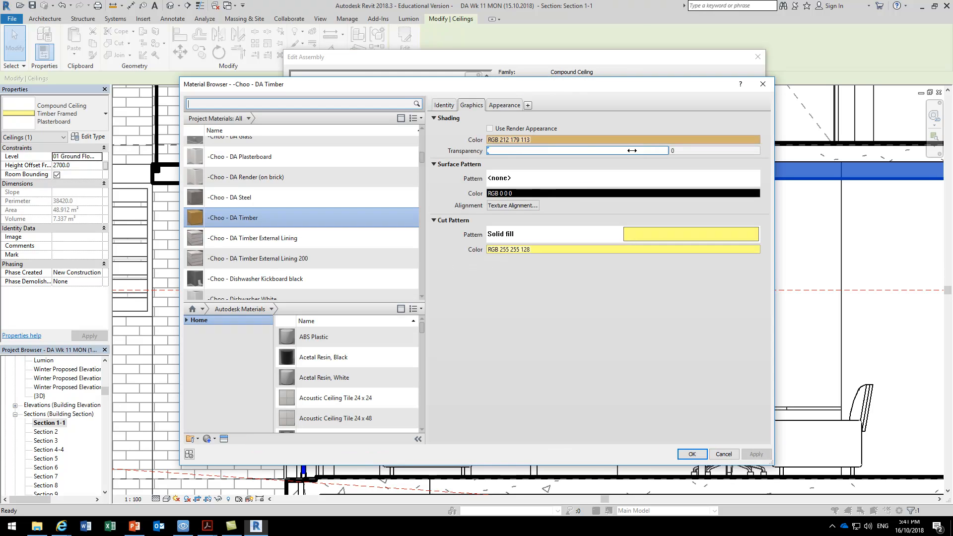
right_click(207, 218)
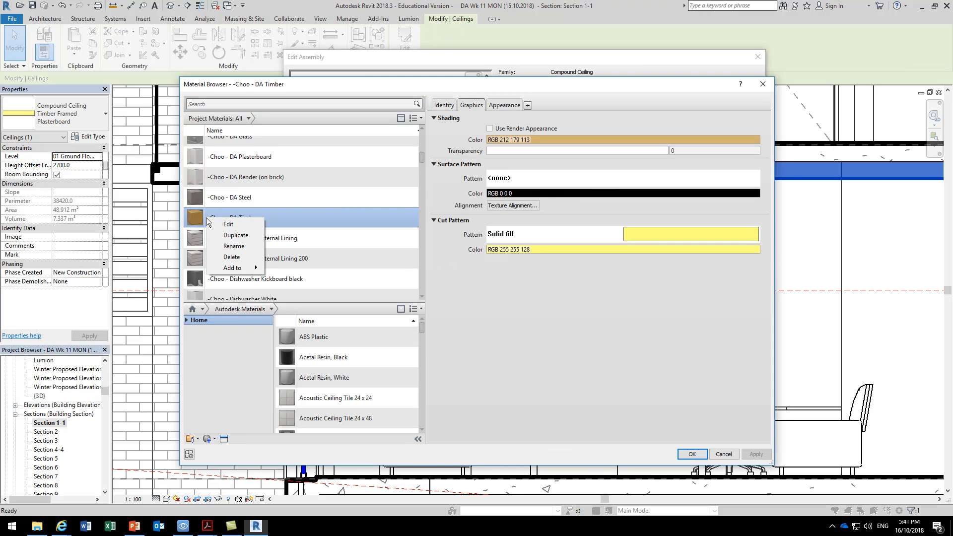
click(230, 247)
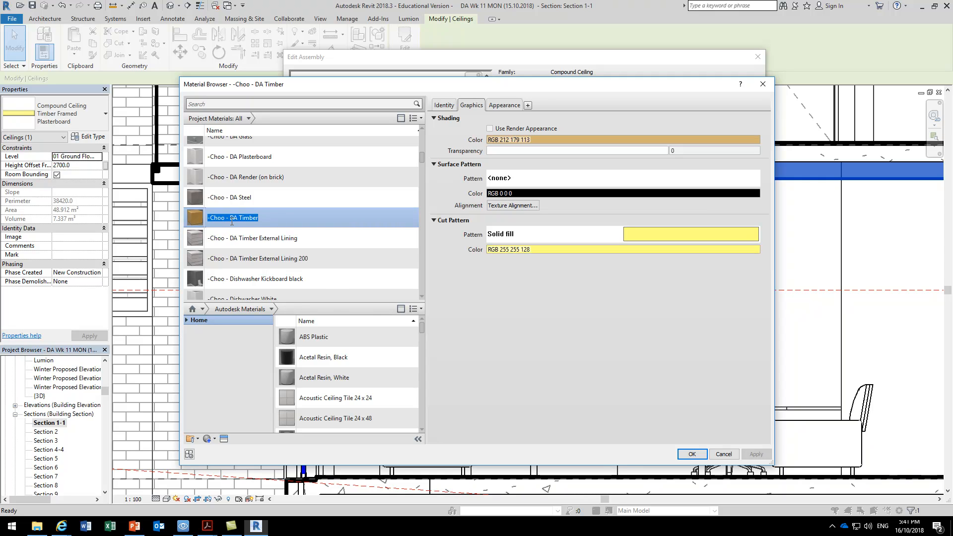
drag(236, 218, 148, 210)
text(CC)
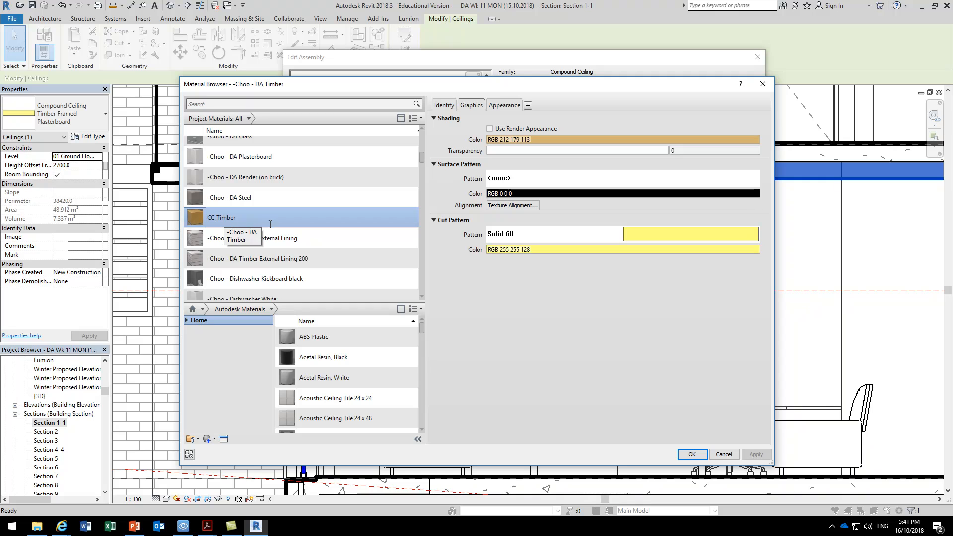
key(End)
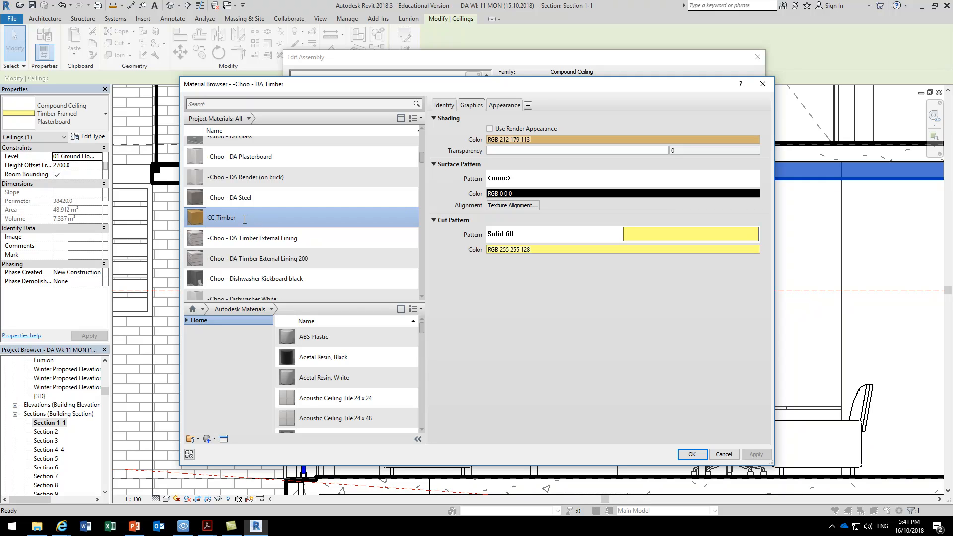
text(Frame)
key(Return)
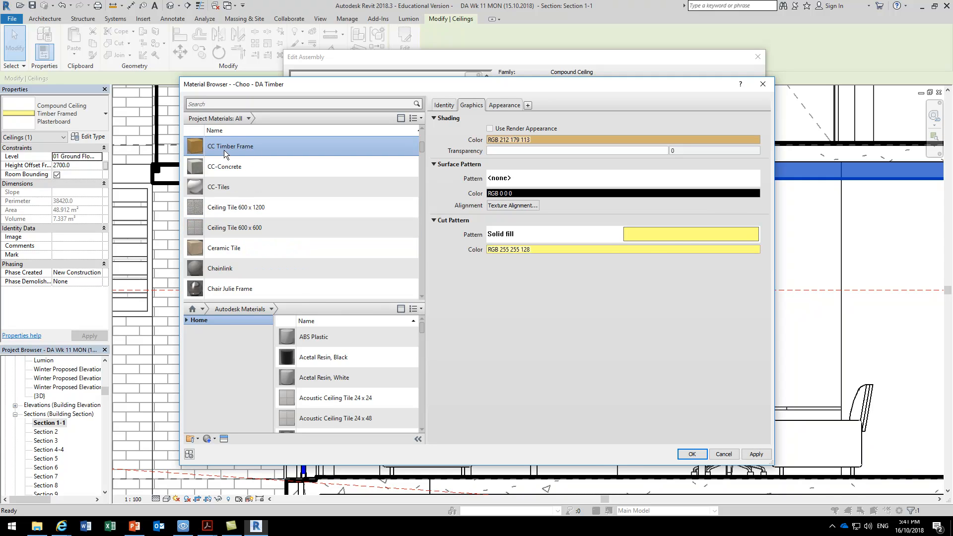
Set the CC Timber Frame material's cut pattern to No pattern with black as its colour, and apply the edited ceiling type
click(686, 237)
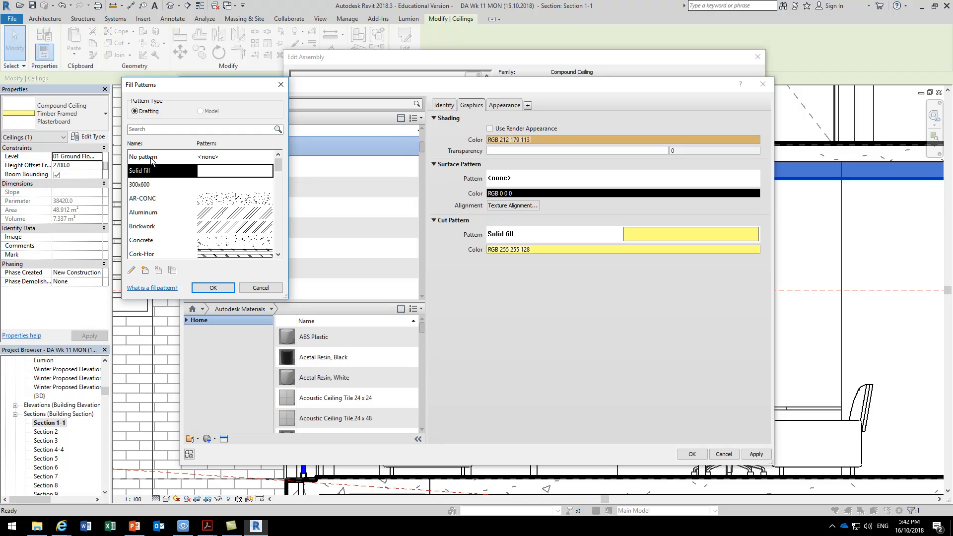
click(209, 287)
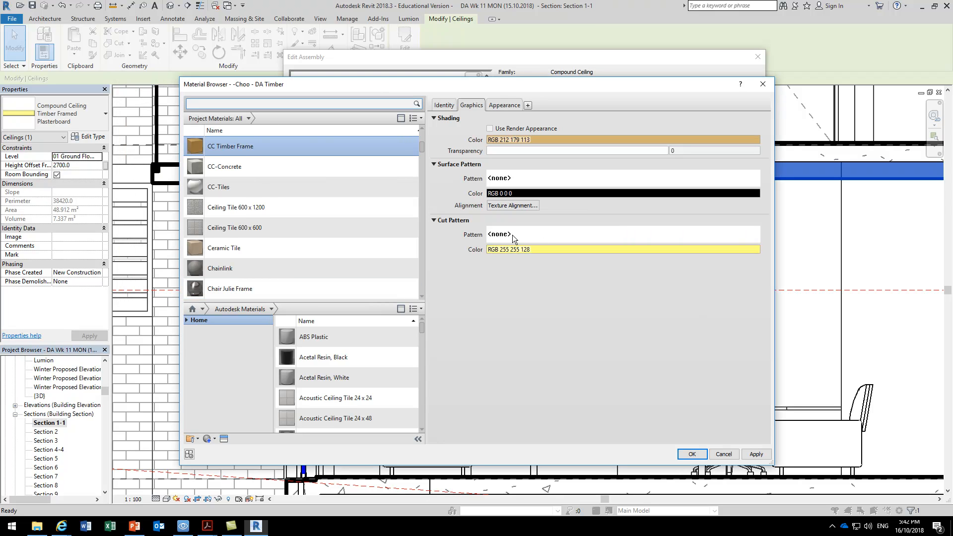
click(537, 251)
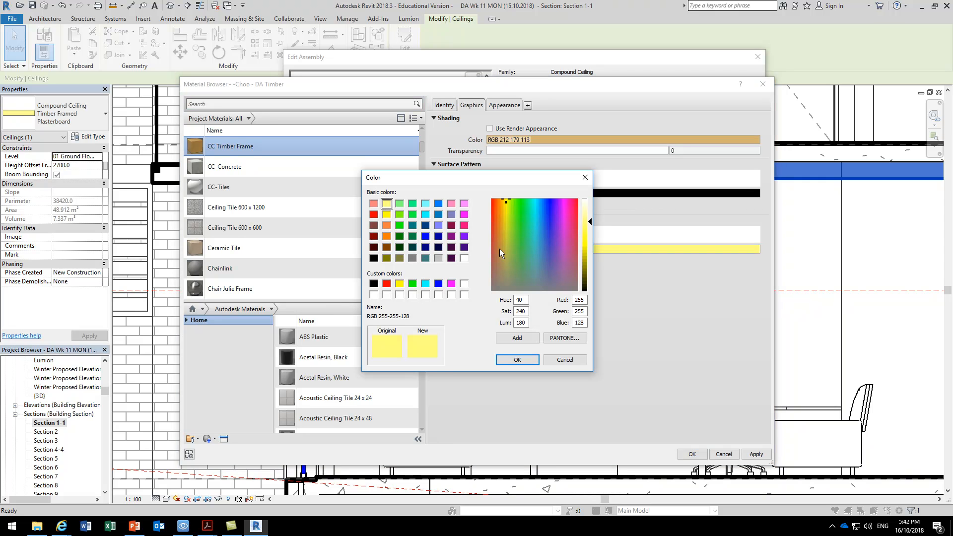
click(374, 257)
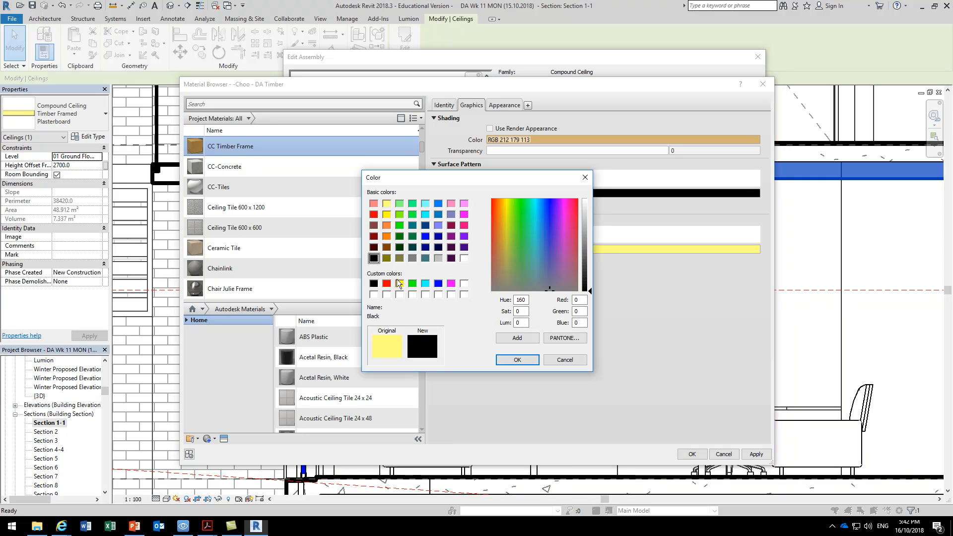
click(517, 360)
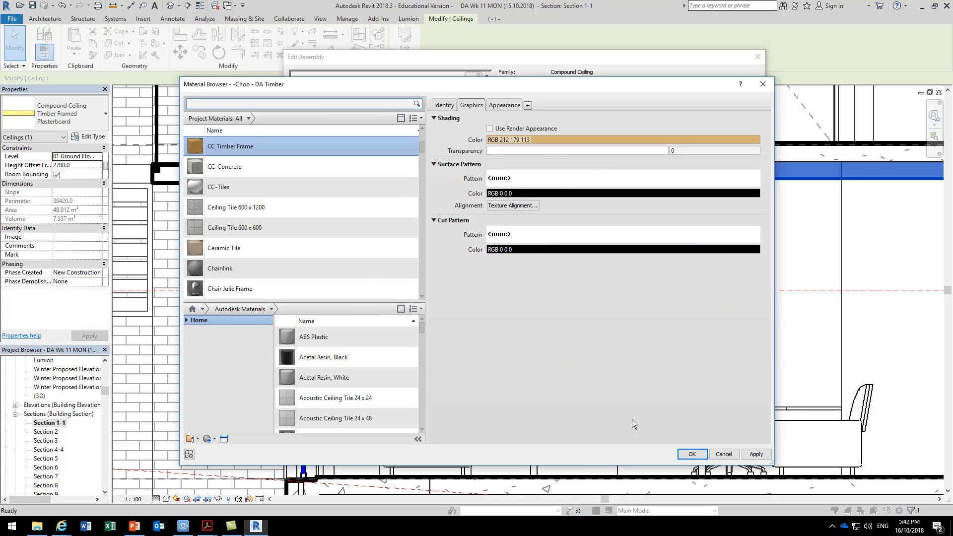
click(692, 454)
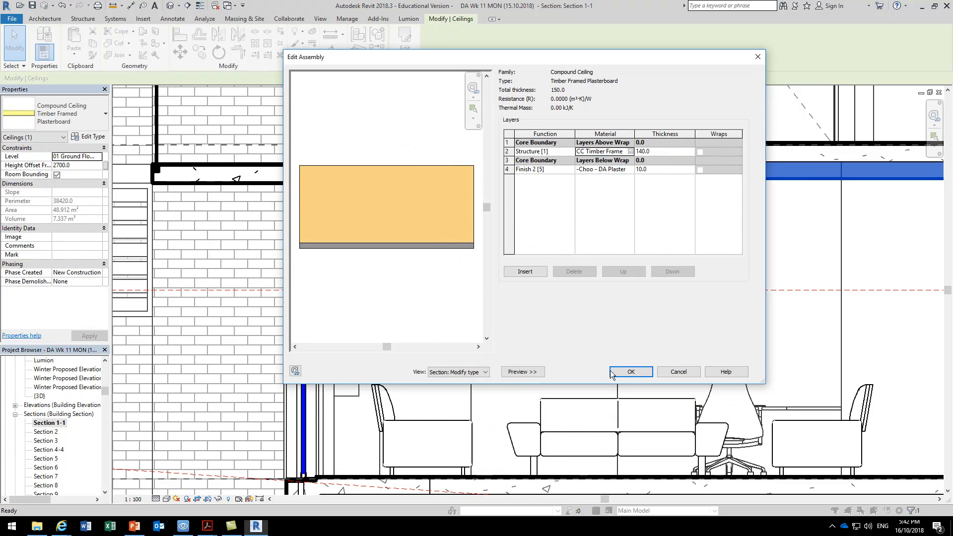
click(630, 372)
click(643, 373)
Open the material of the structure layer in the Choo Tin Roof type for editing
scroll(507, 240, down, 1)
middle_drag(507, 240, 476, 340)
scroll(511, 189, down, 2)
middle_drag(520, 203, 468, 347)
middle_drag(484, 315, 476, 300)
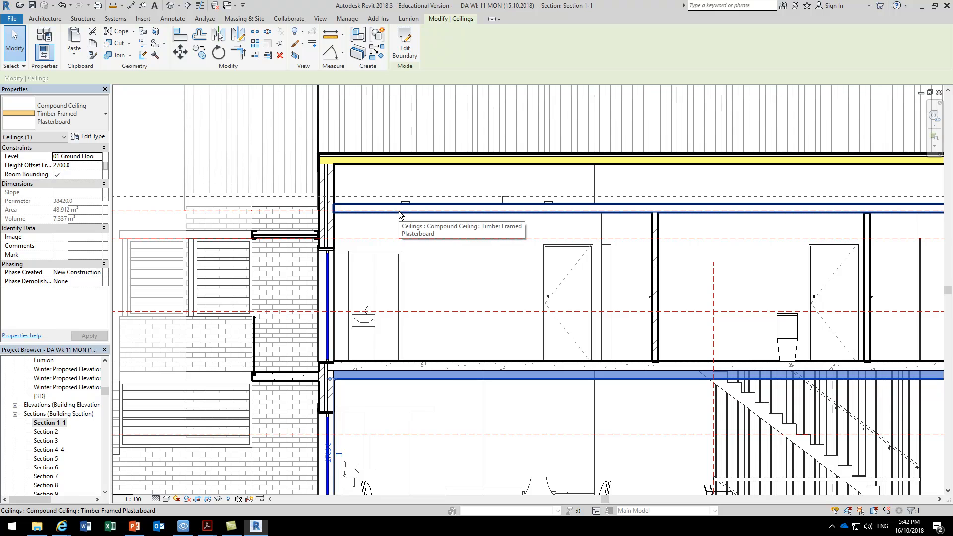
click(420, 164)
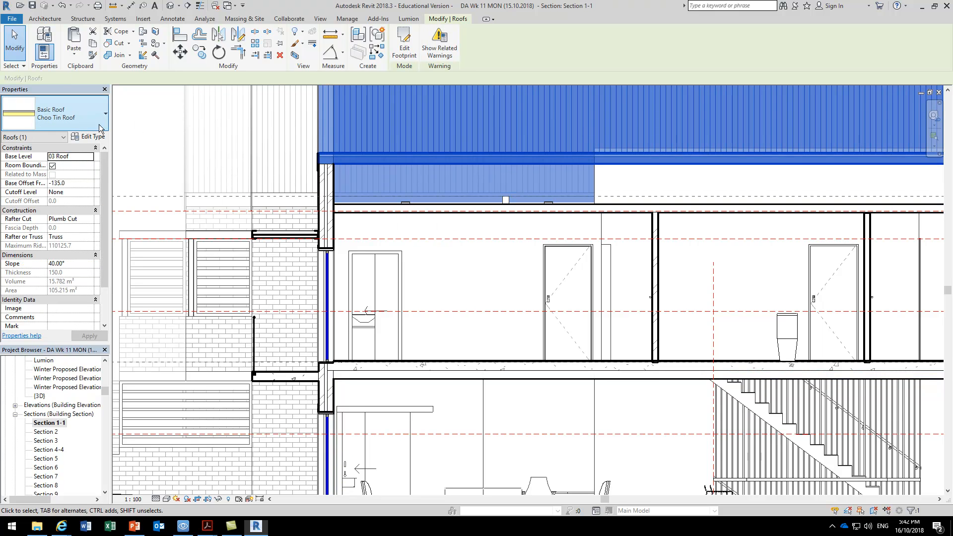
click(82, 147)
click(89, 137)
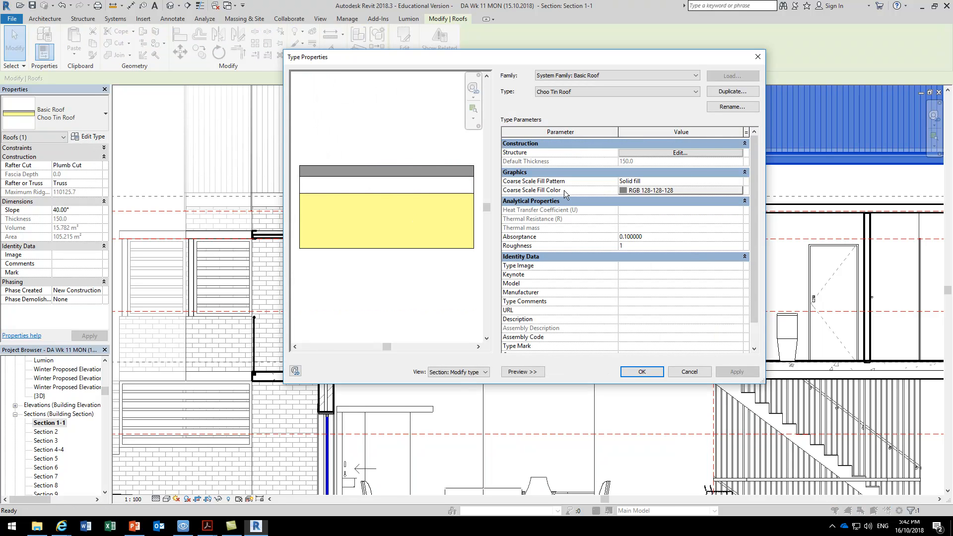
click(694, 153)
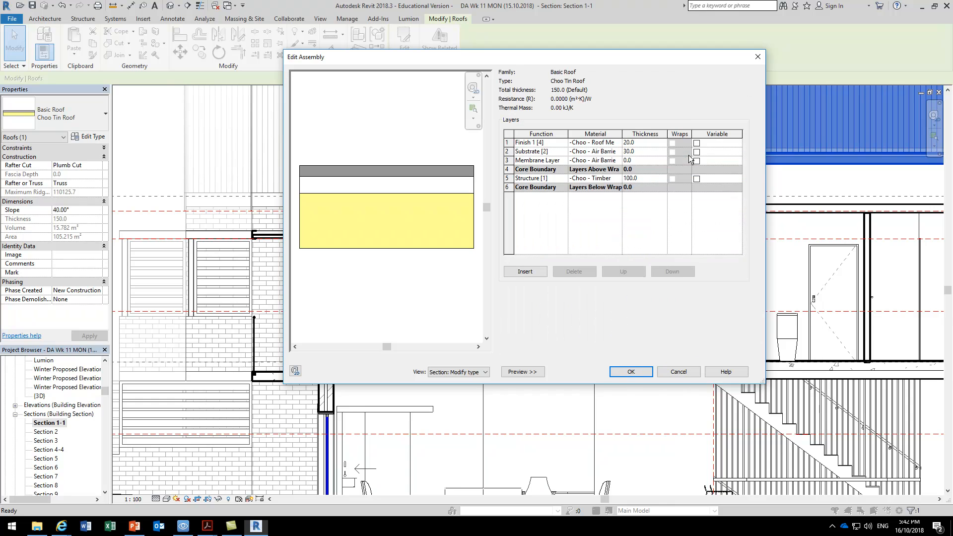
click(601, 179)
click(618, 179)
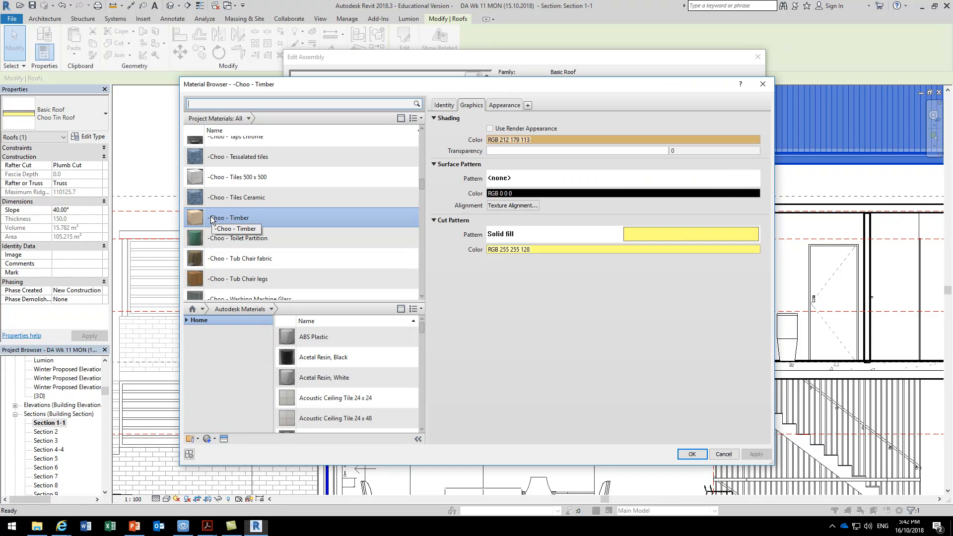
Search the project materials for cc, assign CC Timber Frame to the roof's structure layer and apply the roof type
scroll(211, 220, down, 5)
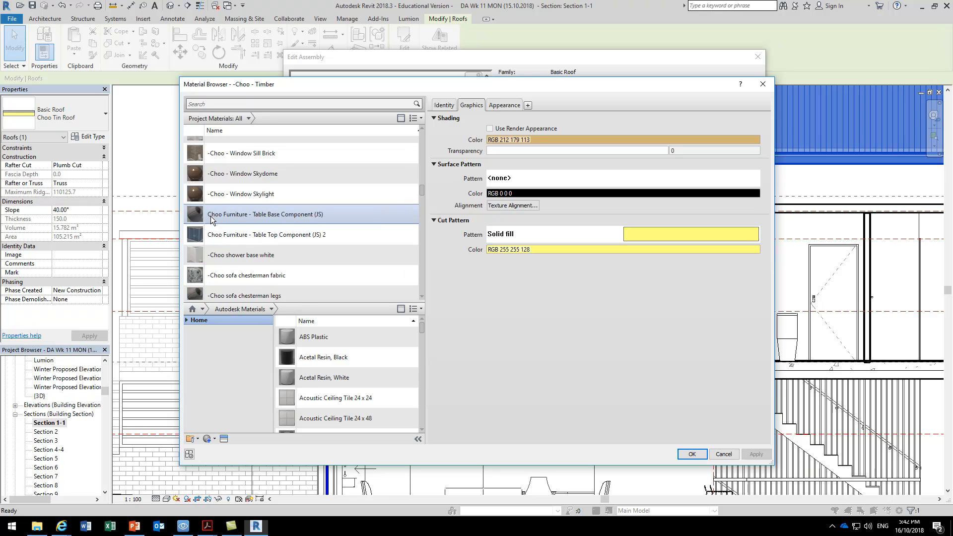
scroll(211, 219, up, 7)
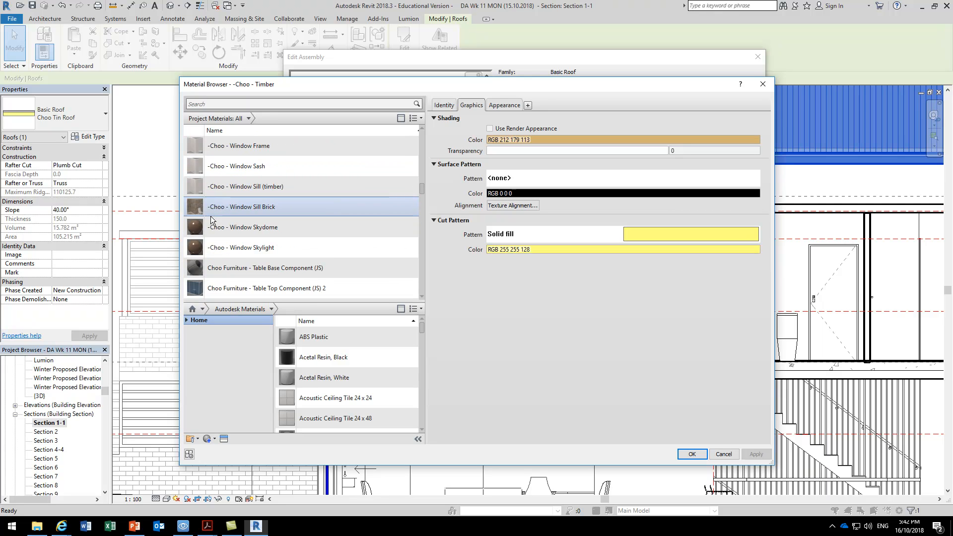
scroll(211, 220, up, 5)
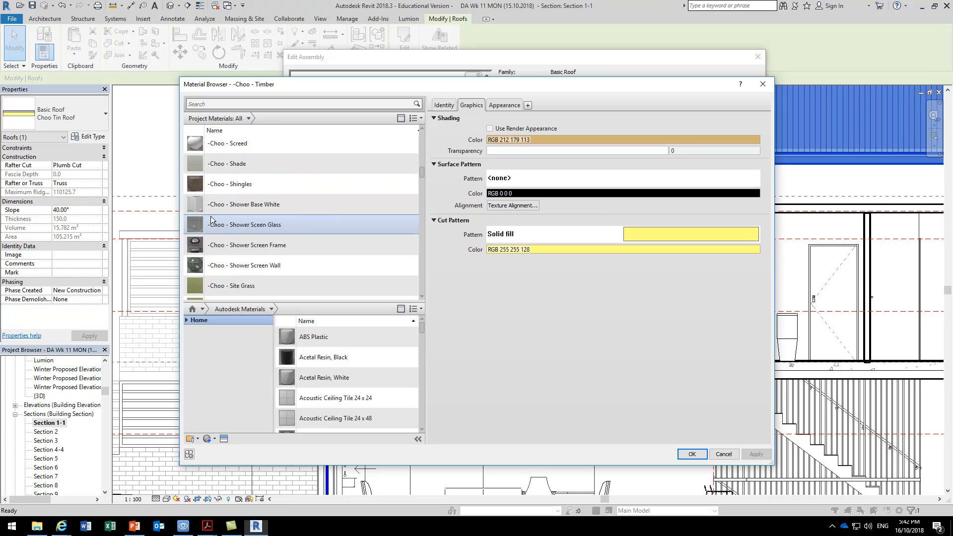
click(226, 103)
text(c)
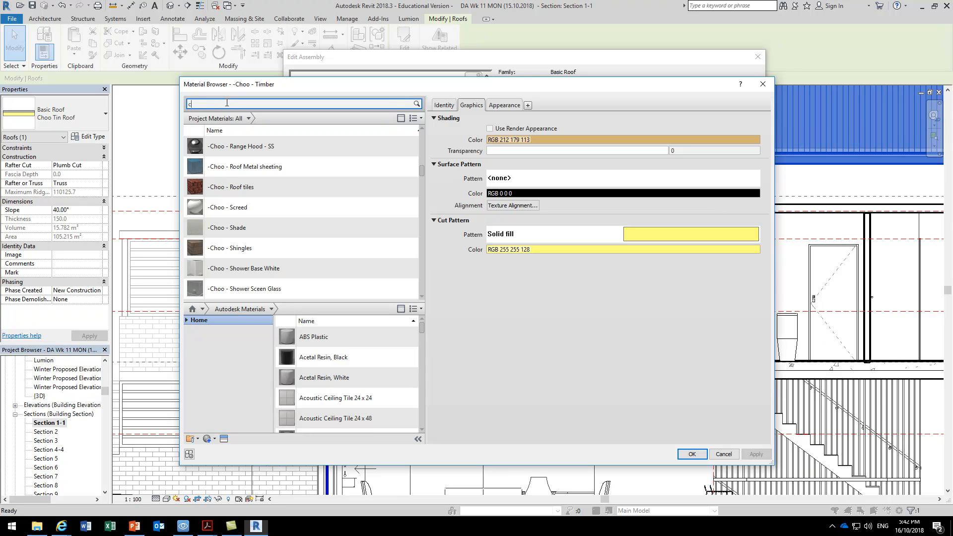
text(c)
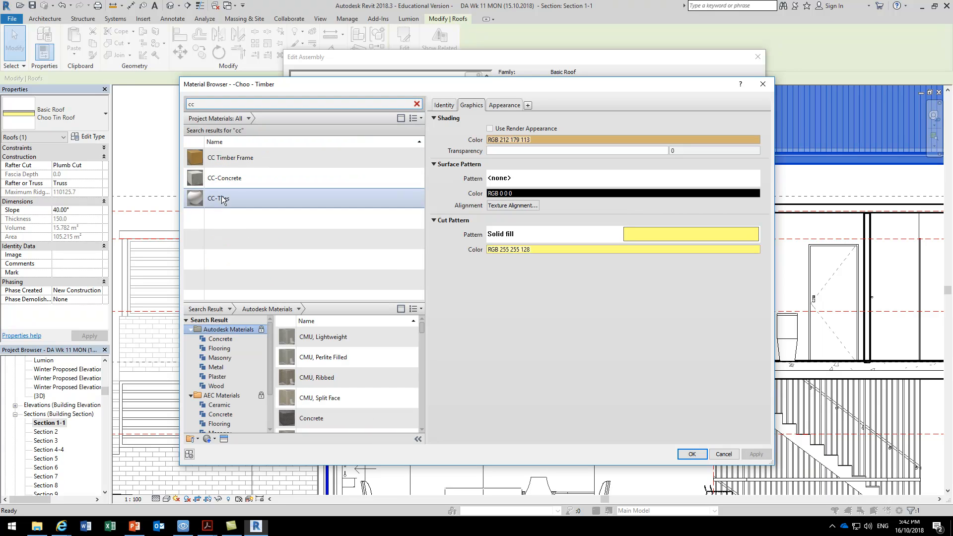
click(231, 158)
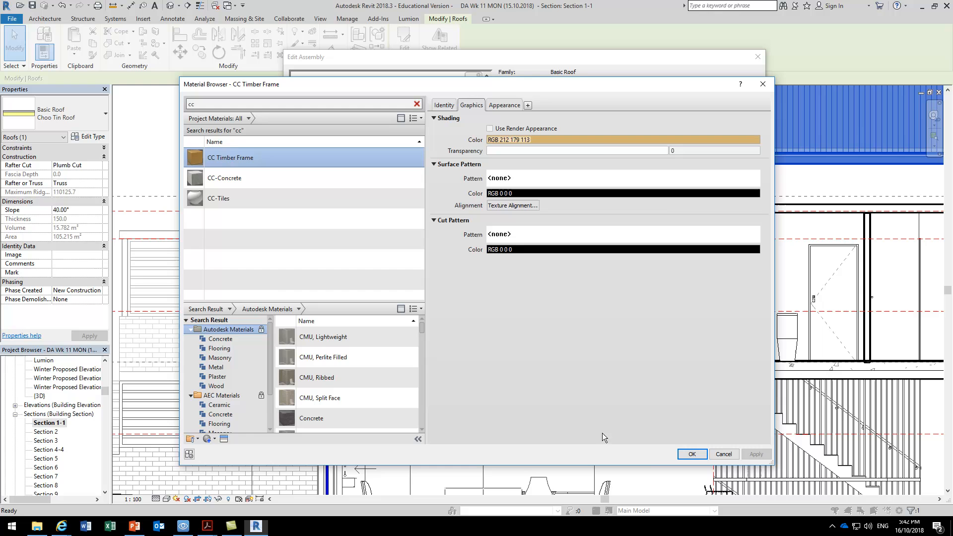
click(692, 454)
click(628, 376)
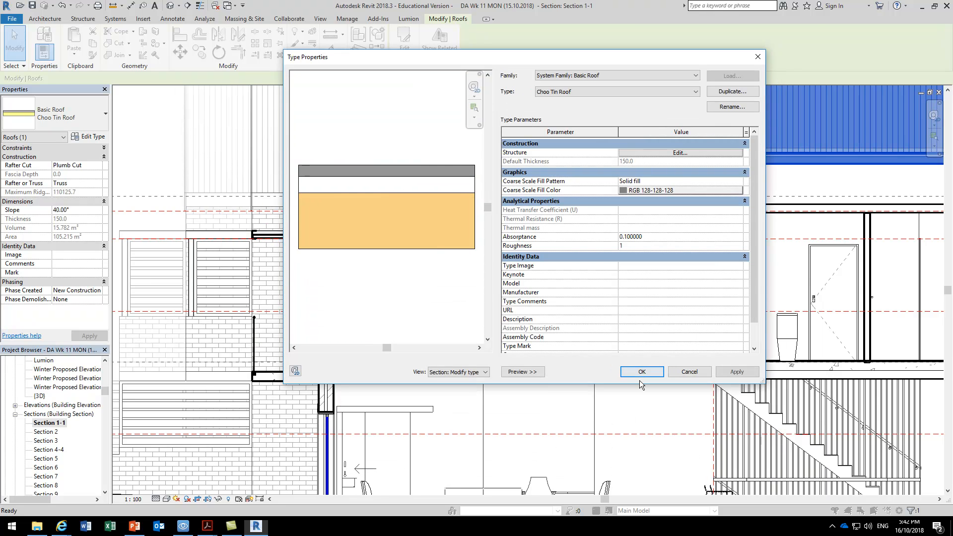
click(644, 400)
Compare the whole of Section 1-1 with the same section in the CC Wk 11 TUES project, examining its cut patterns and ceiling framing
scroll(645, 400, down, 2)
mouse_move(644, 400)
middle_down()
mouse_move(394, 296)
mouse_move(466, 284)
middle_up()
scroll(433, 286, down, 2)
scroll(465, 284, up, 1)
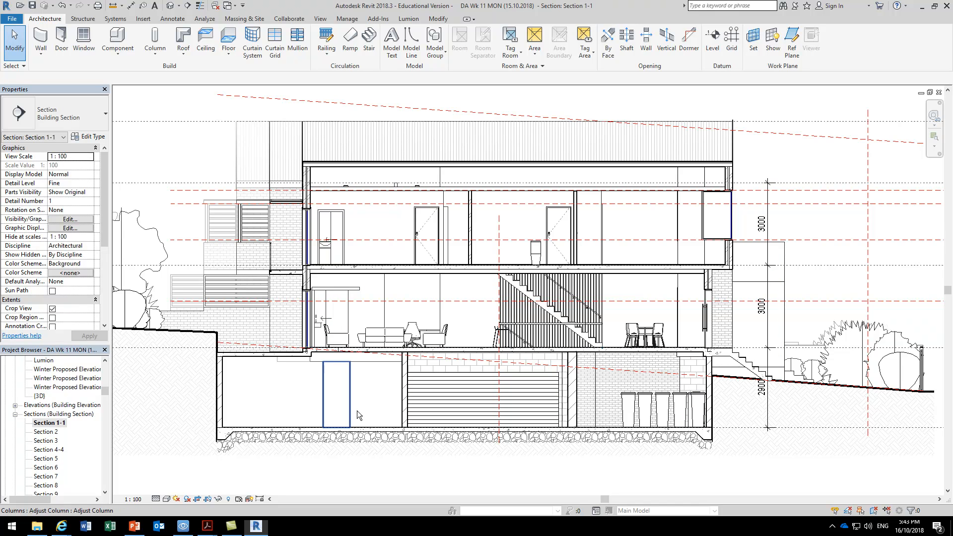
click(230, 6)
click(241, 32)
scroll(415, 220, down, 3)
middle_drag(521, 219, 353, 438)
middle_drag(461, 272, 405, 321)
scroll(404, 321, down, 3)
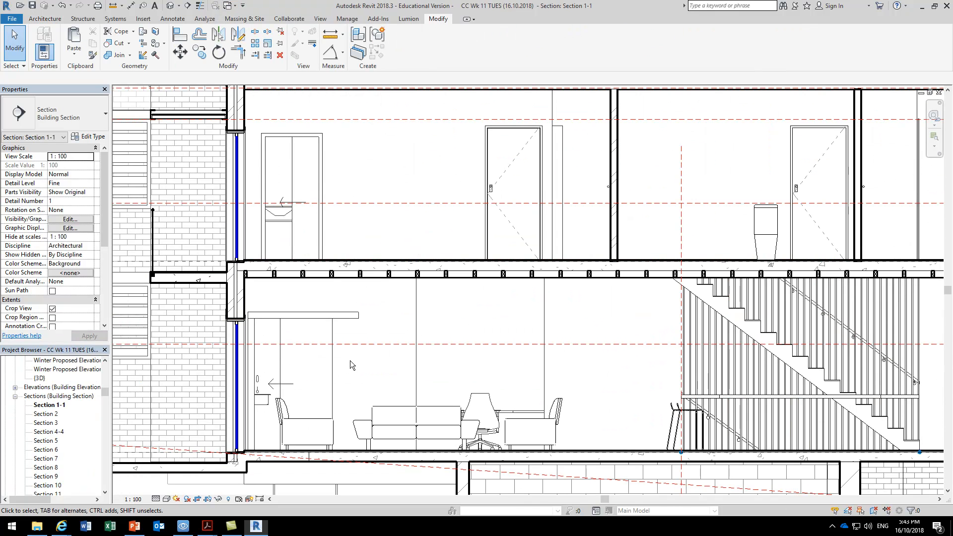
scroll(486, 268, down, 2)
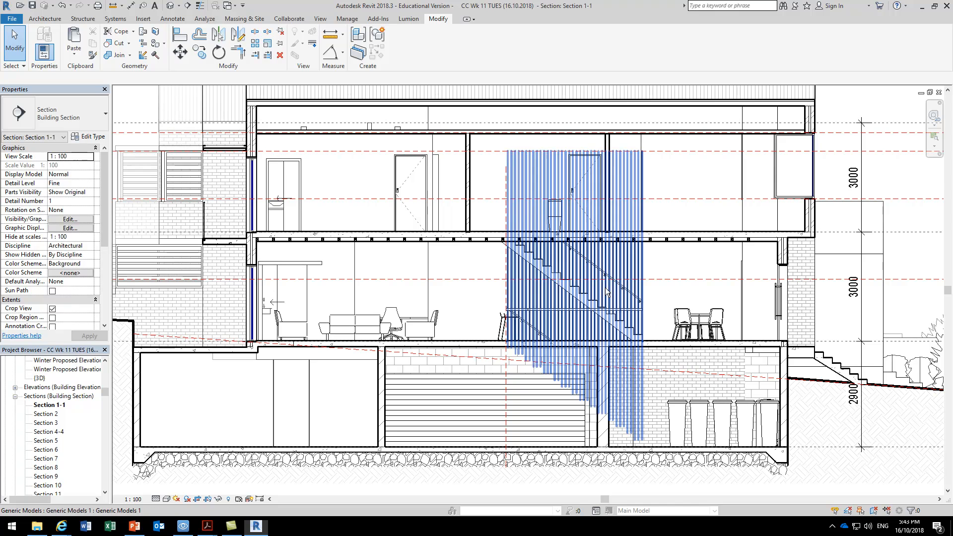
scroll(659, 193, down, 2)
scroll(651, 188, up, 4)
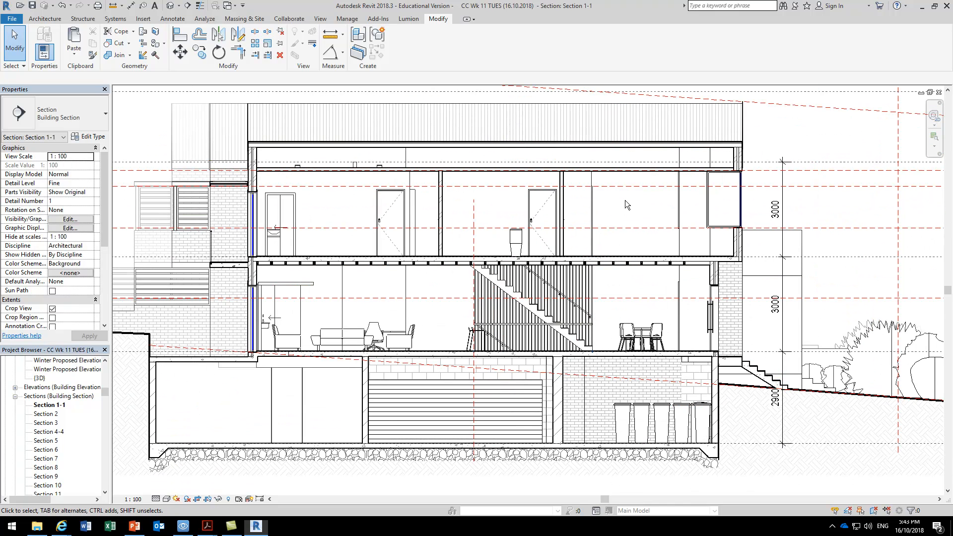
scroll(625, 201, down, 2)
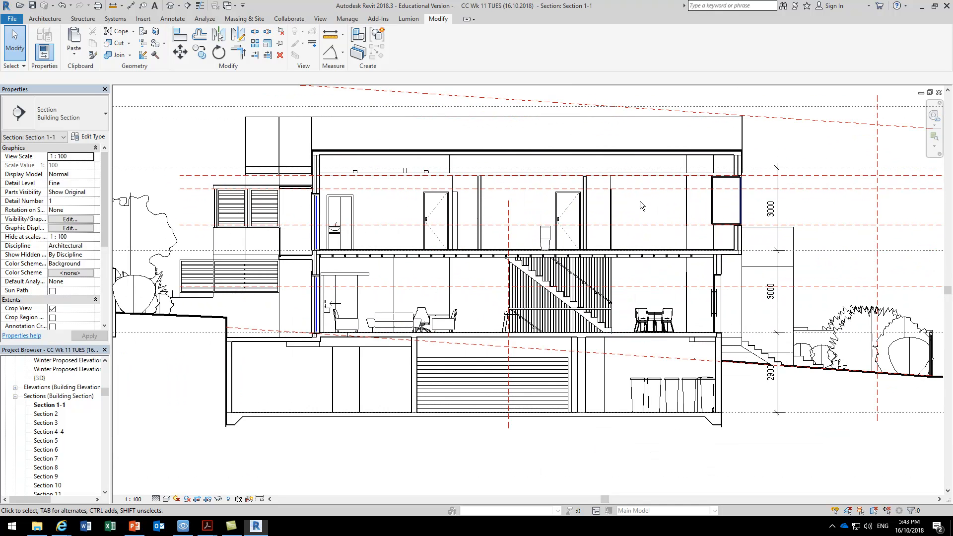
middle_drag(640, 201, 651, 195)
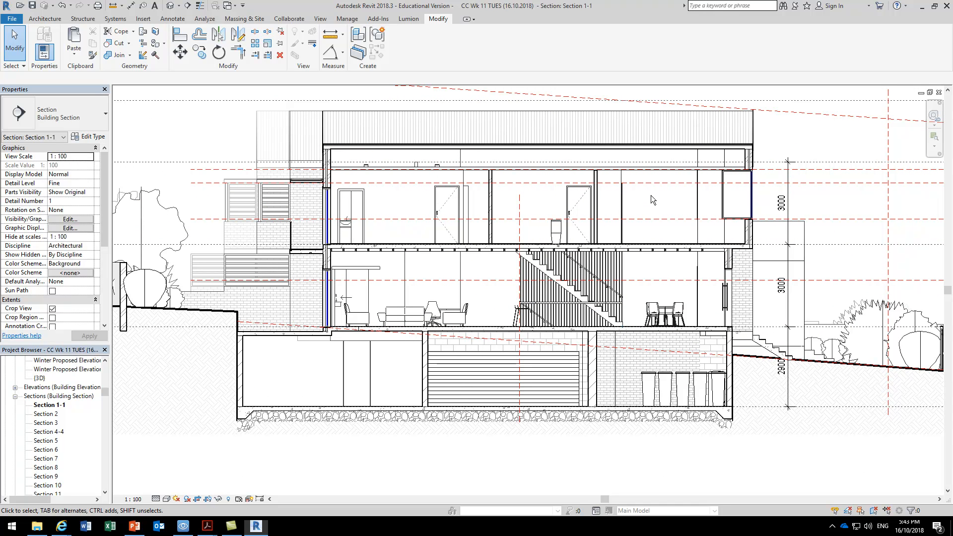